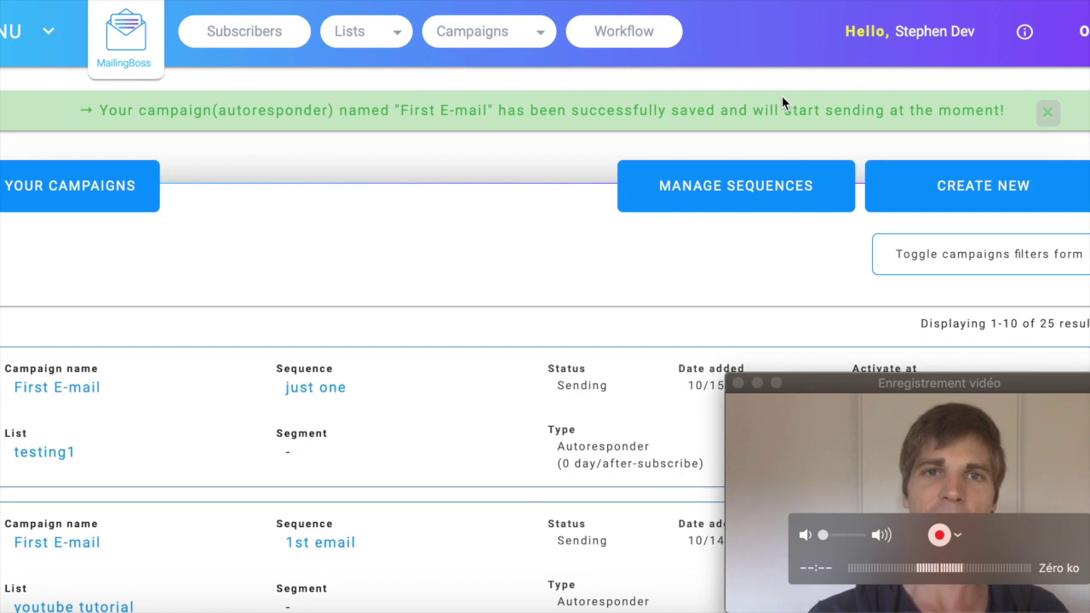
- Return from the Back Office to MailingBoss and start a new campaign from Campaigns > All Emails
{"action": "left_click", "coordinate": [463, 2]}
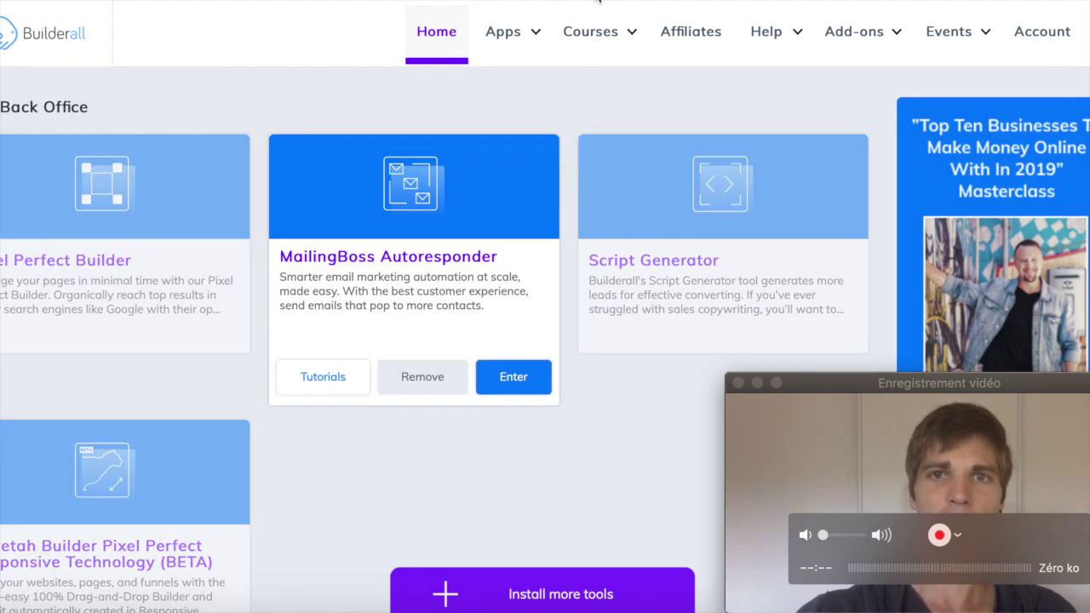
{"action": "left_click", "coordinate": [598, 3]}
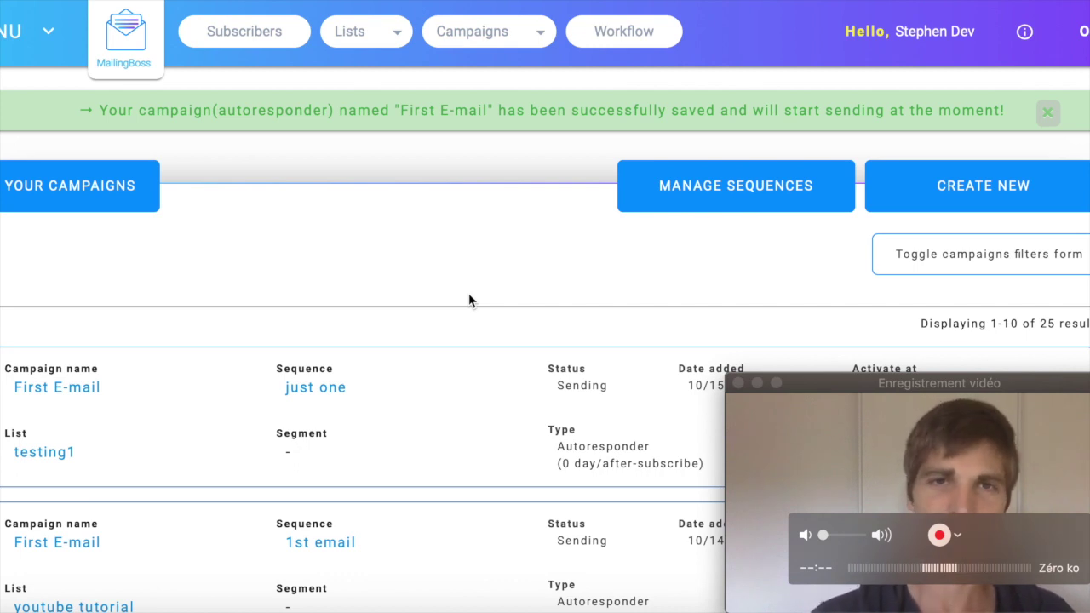
{"action": "mouse_move", "coordinate": [533, 40]}
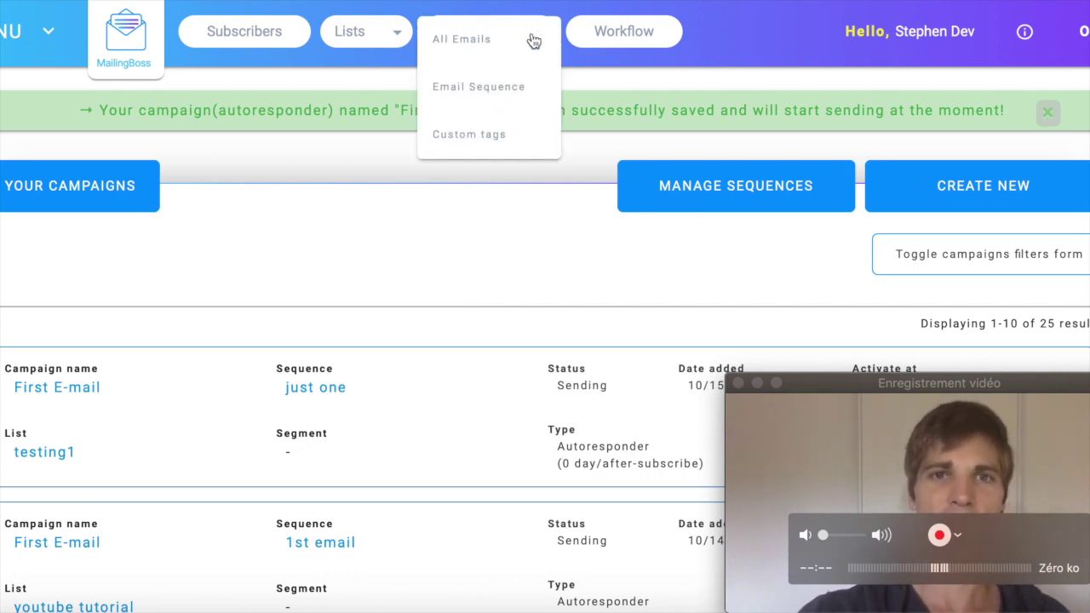
{"action": "left_click", "coordinate": [505, 45]}
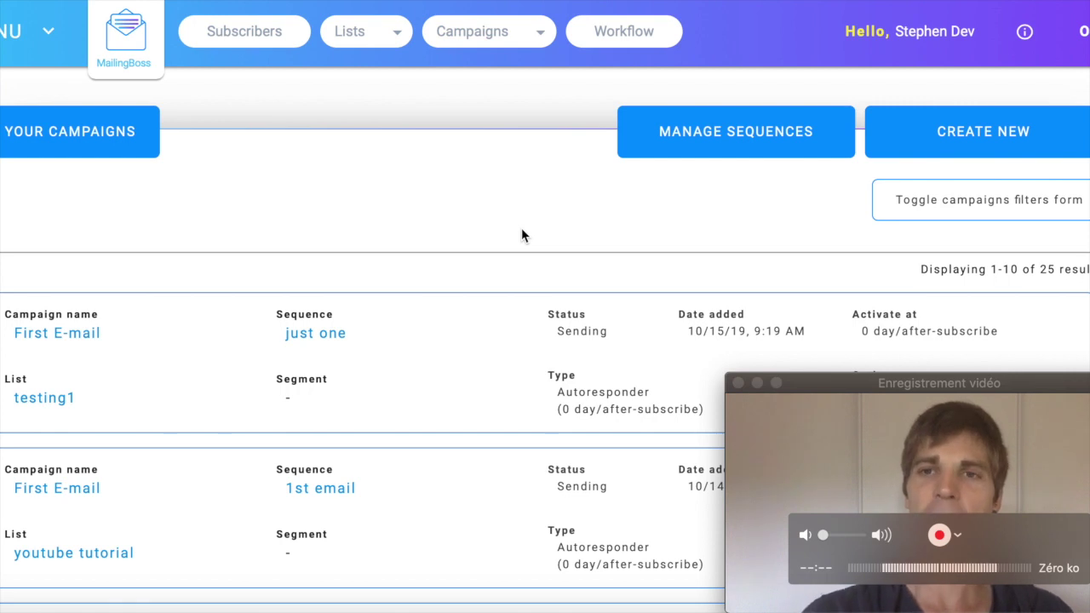
{"action": "left_click", "coordinate": [1013, 151]}
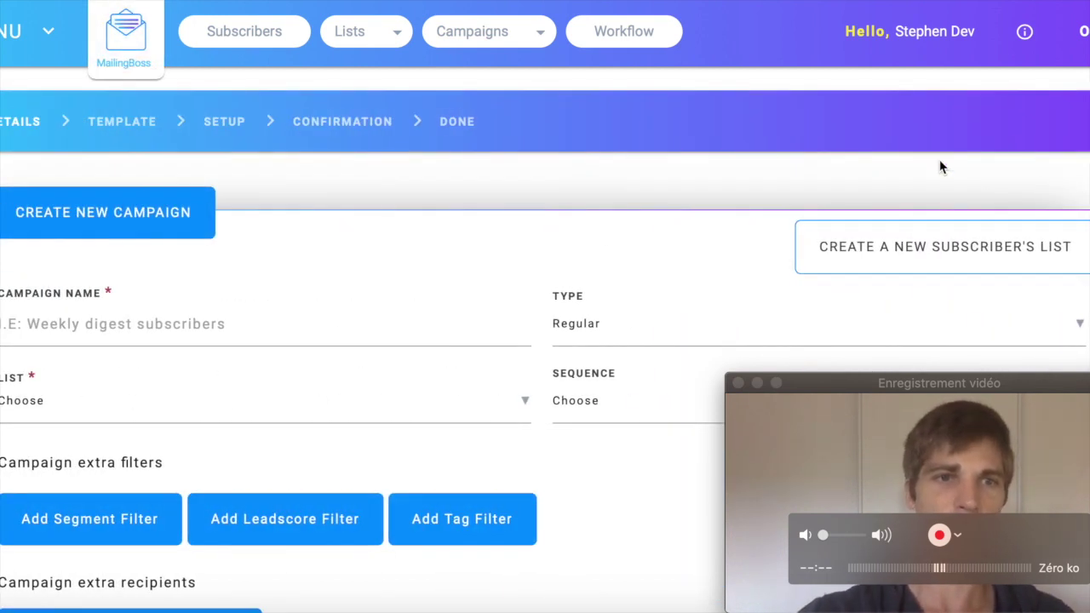
- Name the campaign 'example' and set its type to Regular
{"action": "left_click", "coordinate": [277, 327]}
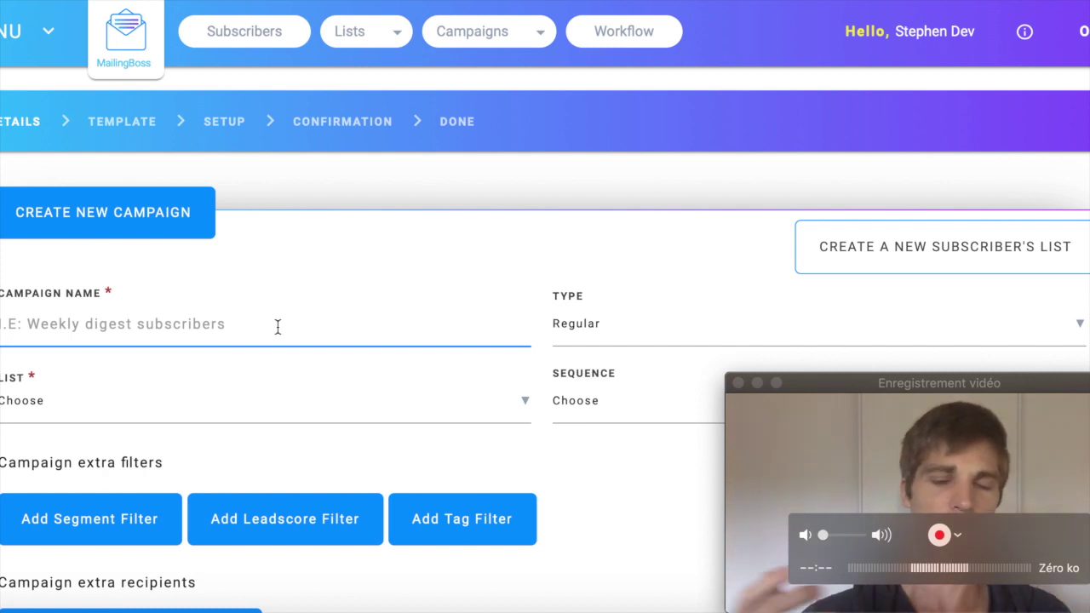
{"action": "type", "text": "ex"}
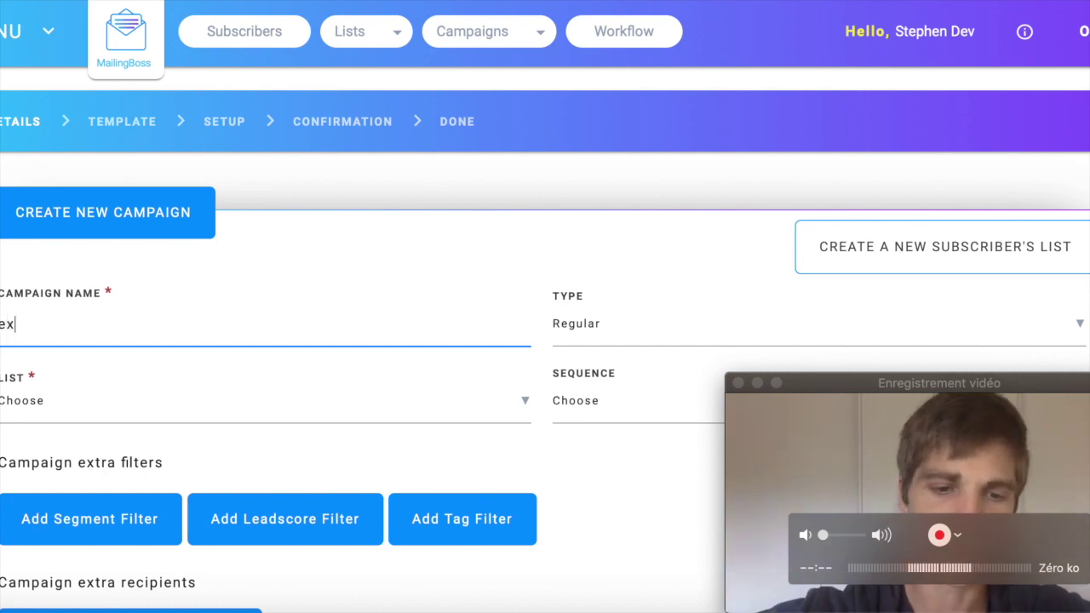
{"action": "type", "text": "ample"}
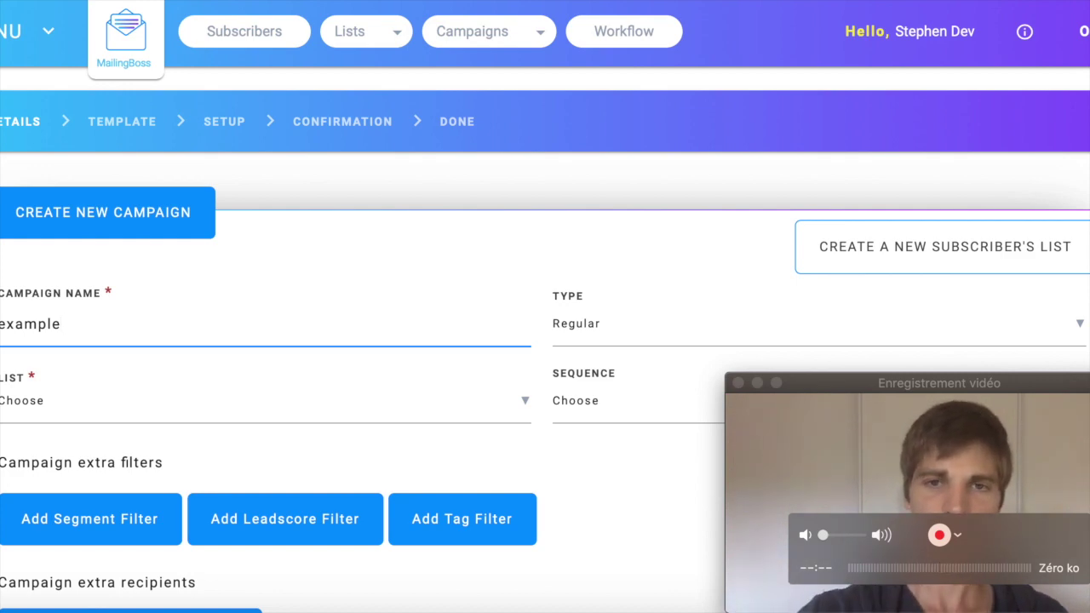
{"action": "left_click", "coordinate": [619, 334]}
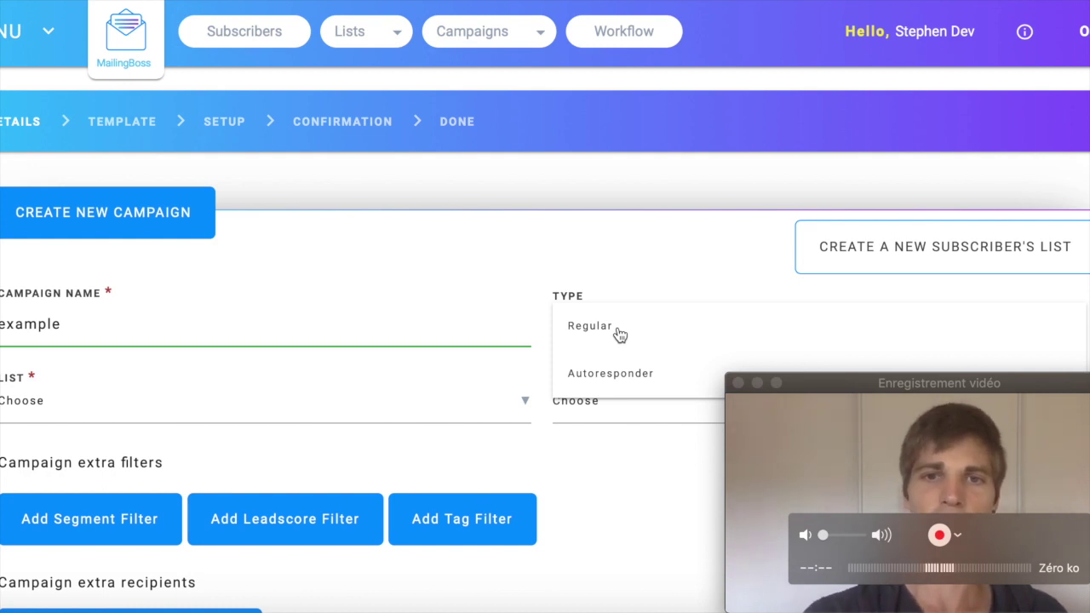
{"action": "left_click", "coordinate": [619, 333]}
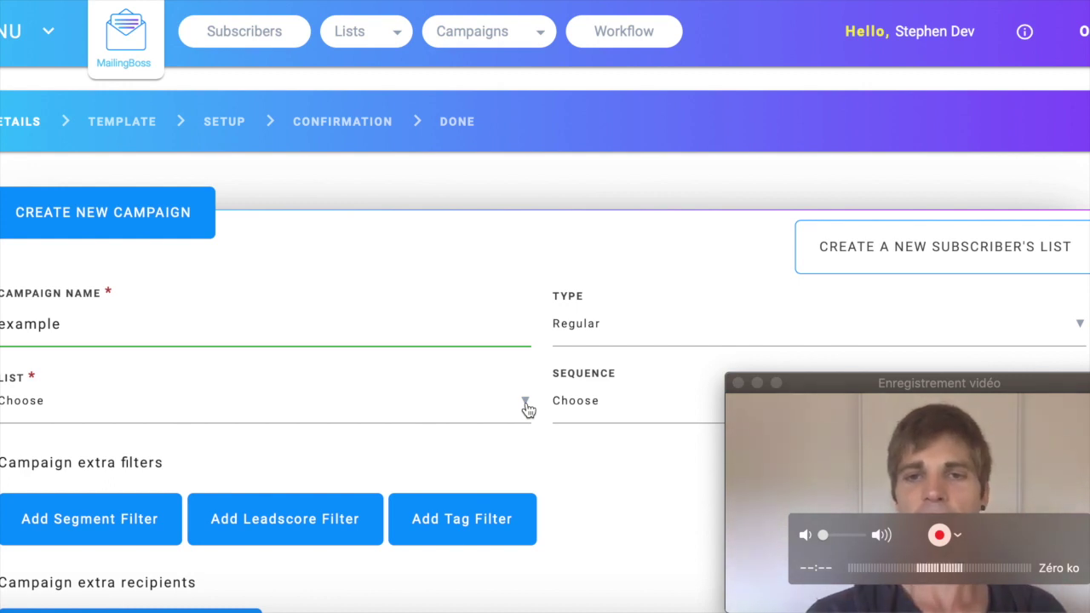
- Choose the 'youtube tutorial' list and leave the sequence unset
{"action": "left_click", "coordinate": [526, 404]}
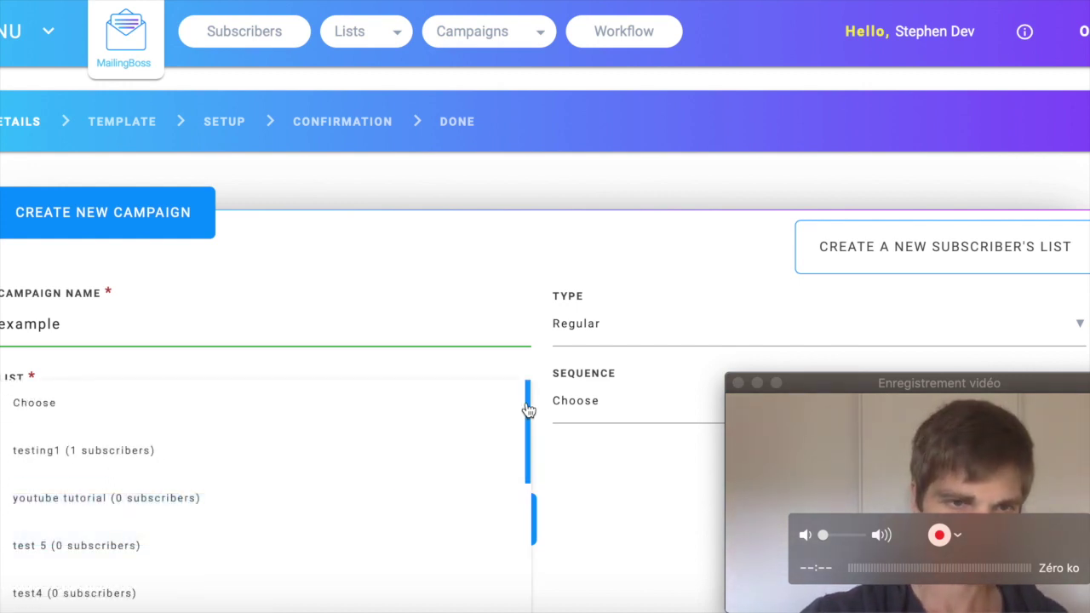
{"action": "left_click", "coordinate": [213, 507]}
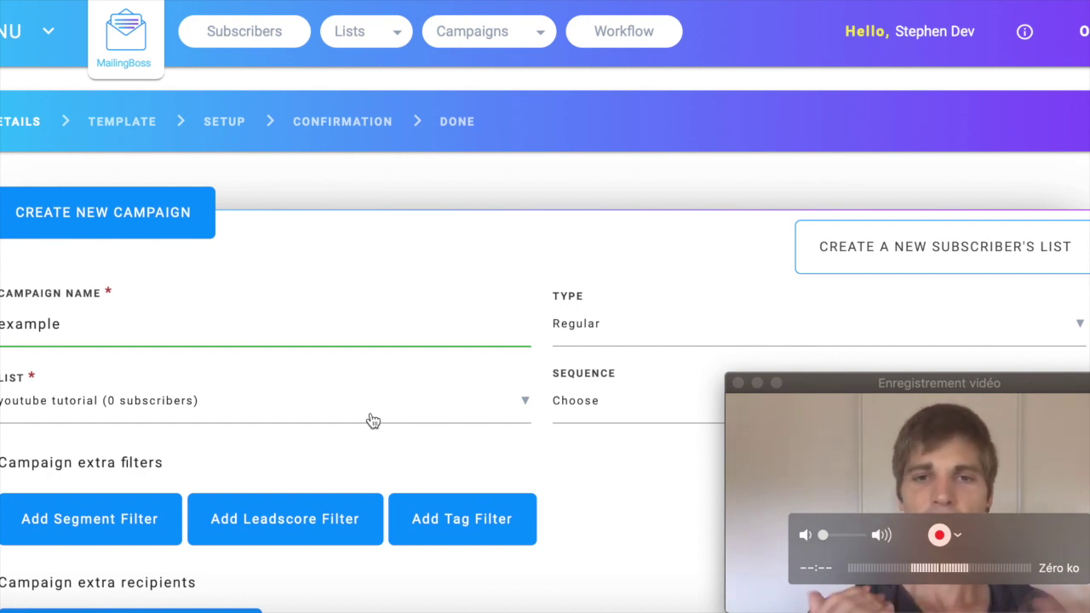
{"action": "left_click", "coordinate": [735, 408]}
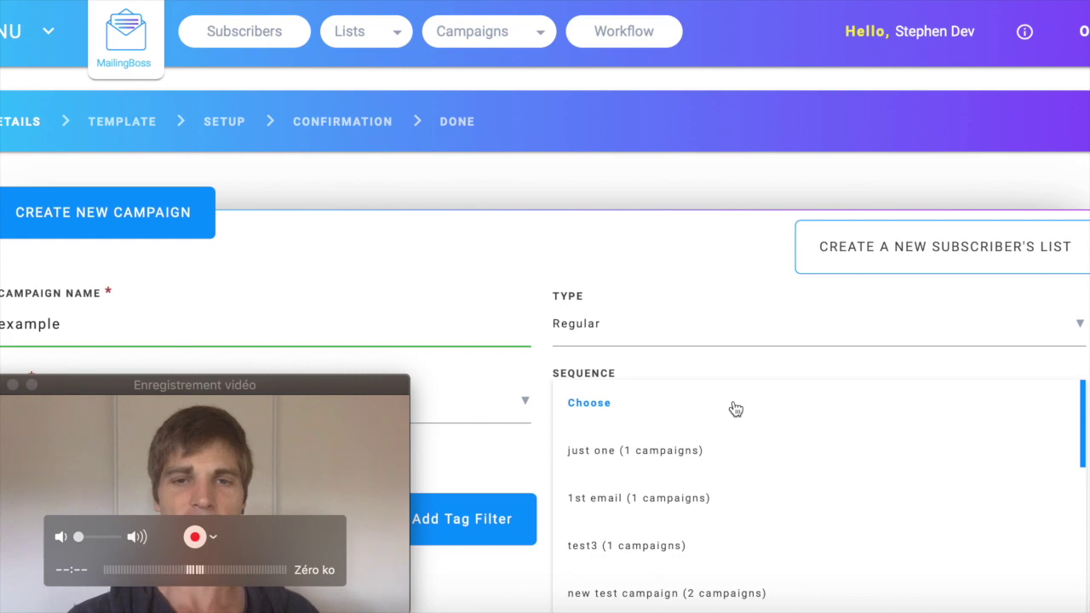
{"action": "left_click", "coordinate": [637, 412]}
- Save the campaign details and continue to the Template step
{"action": "left_click_drag", "start_coordinate": [309, 385], "coordinate": [1052, 378]}
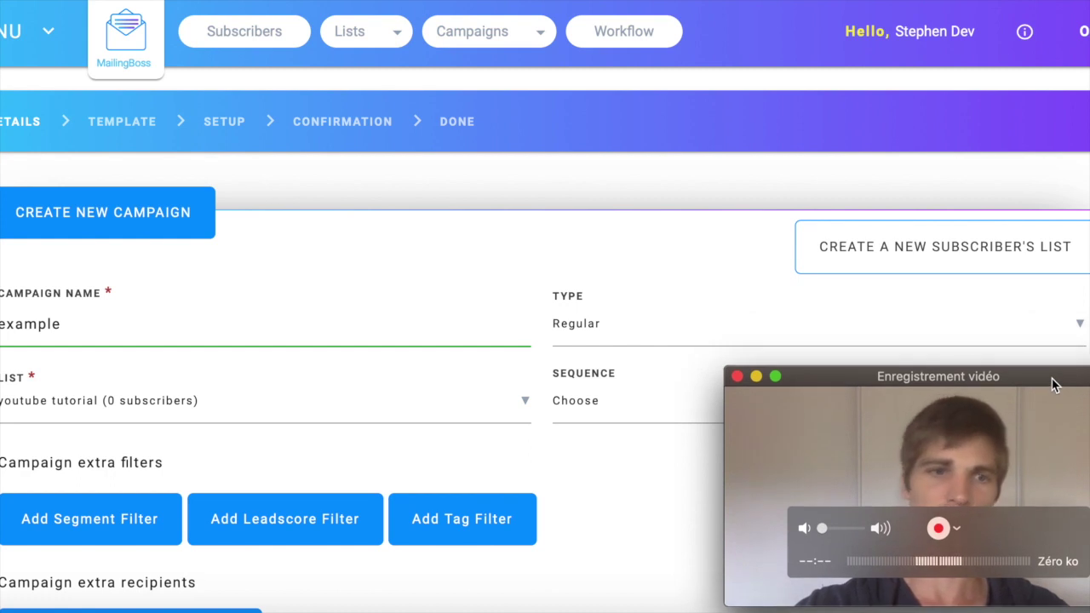
{"action": "scroll", "coordinate": [715, 293], "scroll_direction": "down", "scroll_amount": 3}
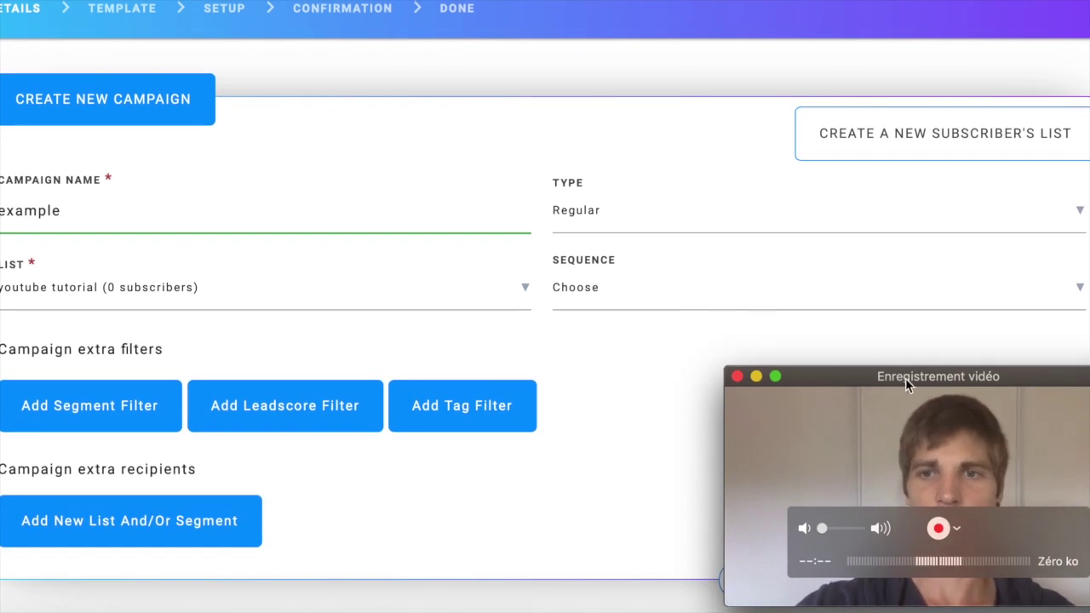
{"action": "left_click_drag", "start_coordinate": [908, 378], "coordinate": [907, 140]}
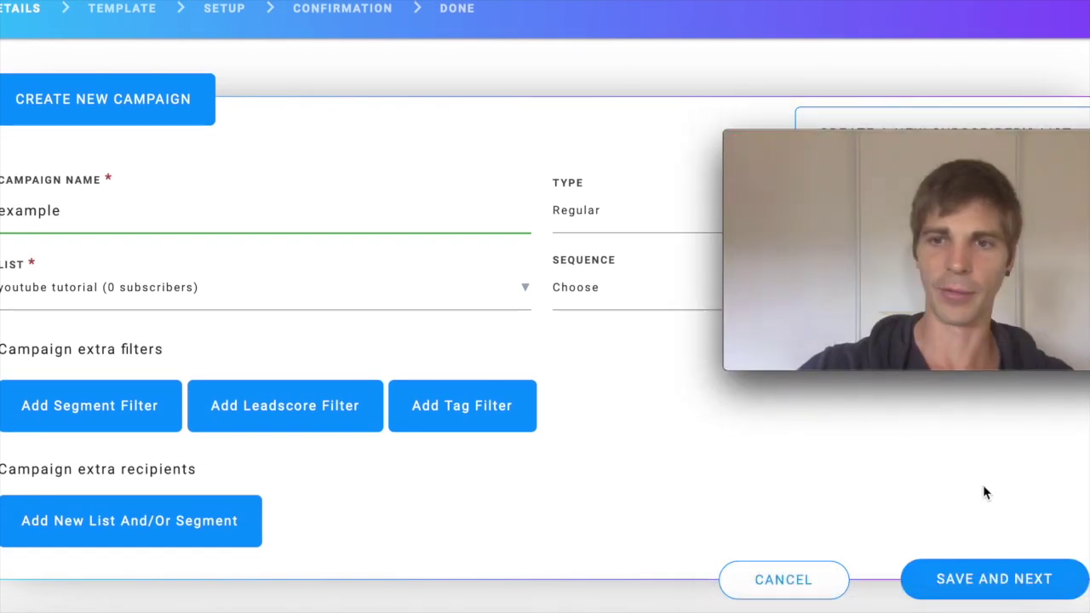
{"action": "left_click", "coordinate": [969, 582]}
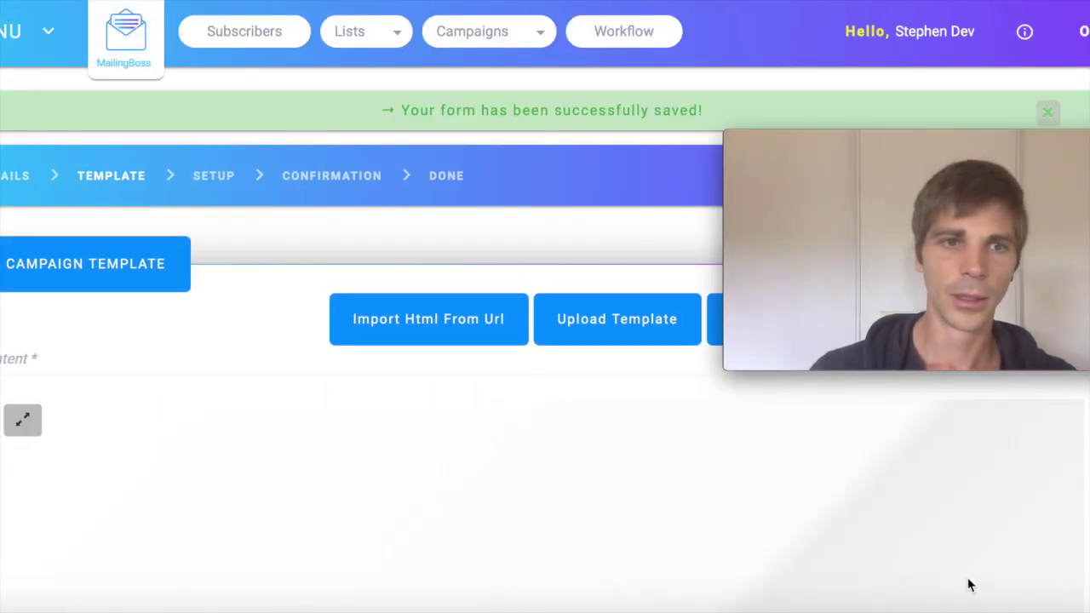
- Replace the Lorem Ipsum paragraph with 'just checking out how you're going ?'
{"action": "mouse_move", "coordinate": [614, 503]}
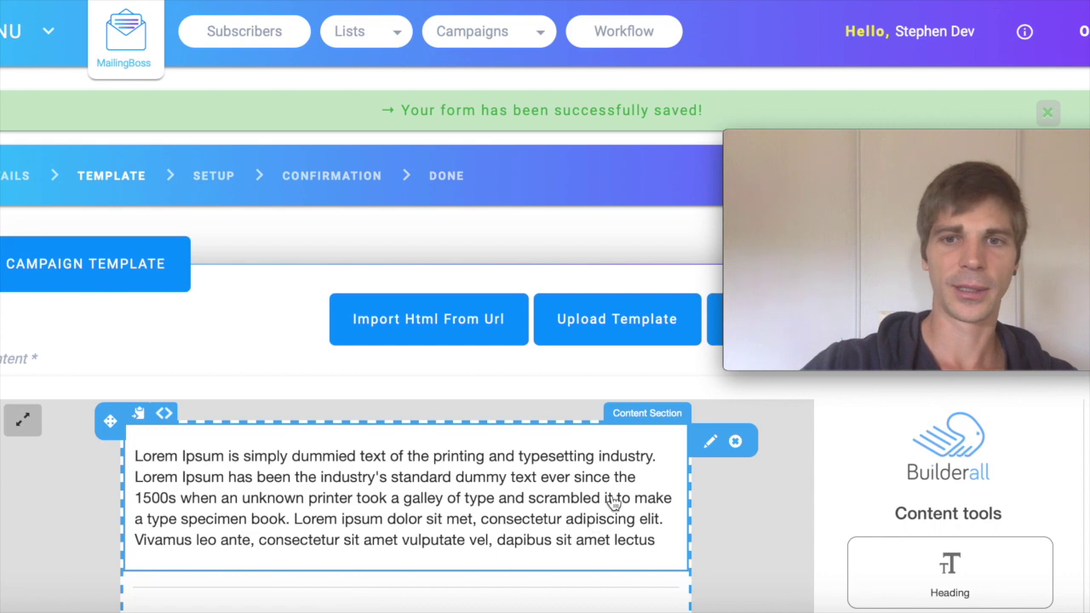
{"action": "scroll", "coordinate": [615, 502], "scroll_direction": "down", "scroll_amount": 3}
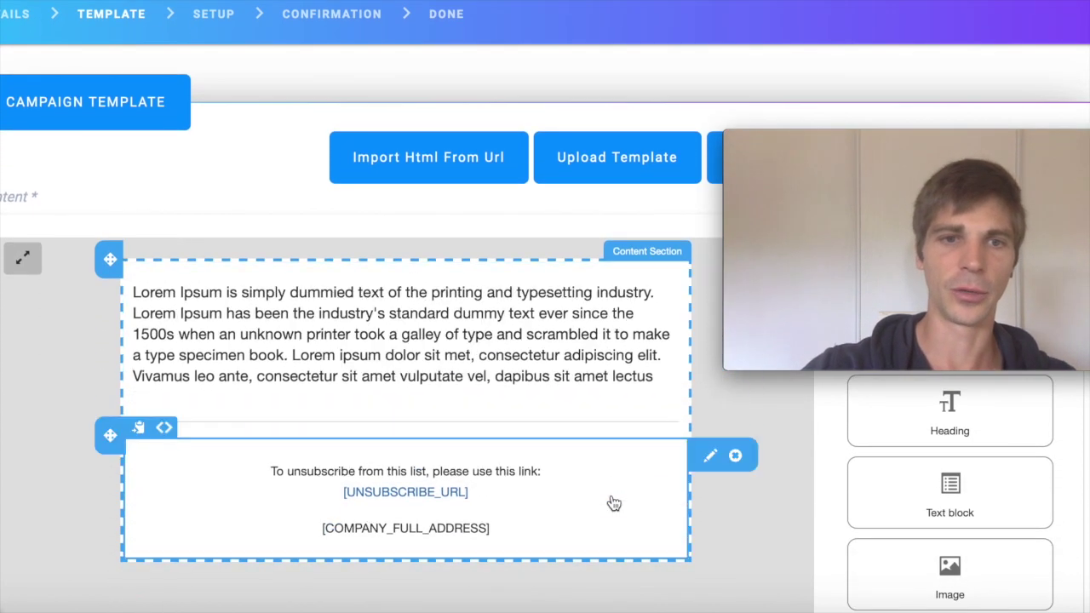
{"action": "left_click", "coordinate": [176, 311]}
{"action": "triple_click", "coordinate": [167, 298]}
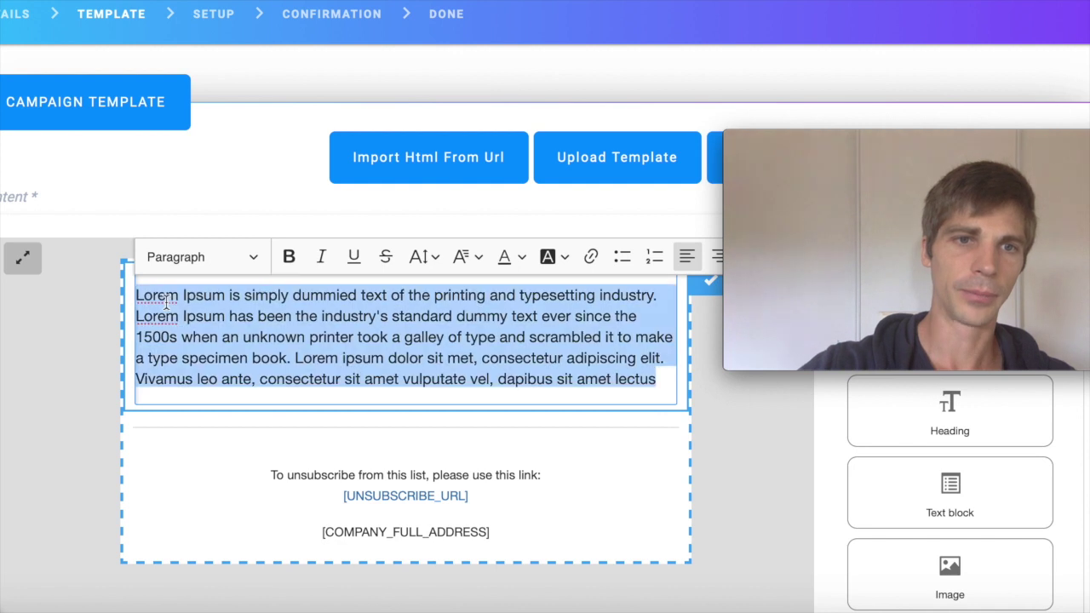
{"action": "type", "text": "j"}
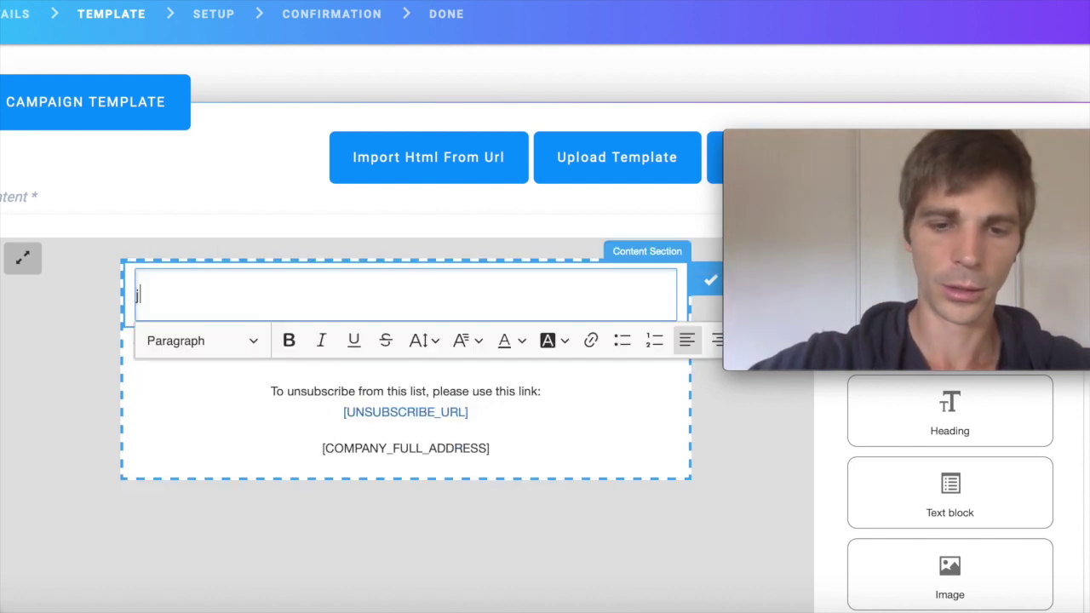
{"action": "type", "text": "ust che"}
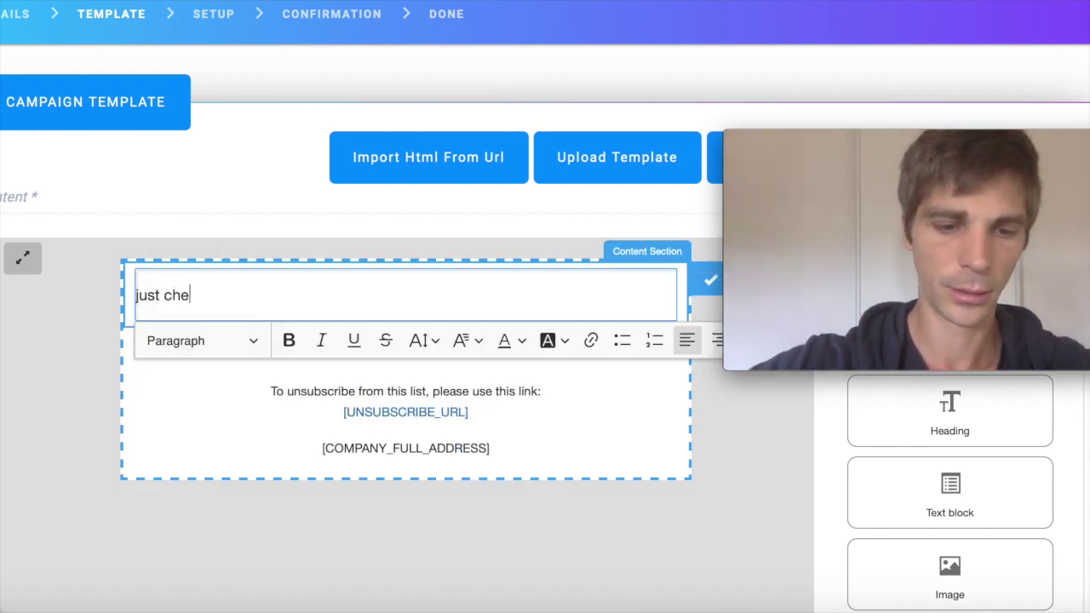
{"action": "type", "text": "cking o"}
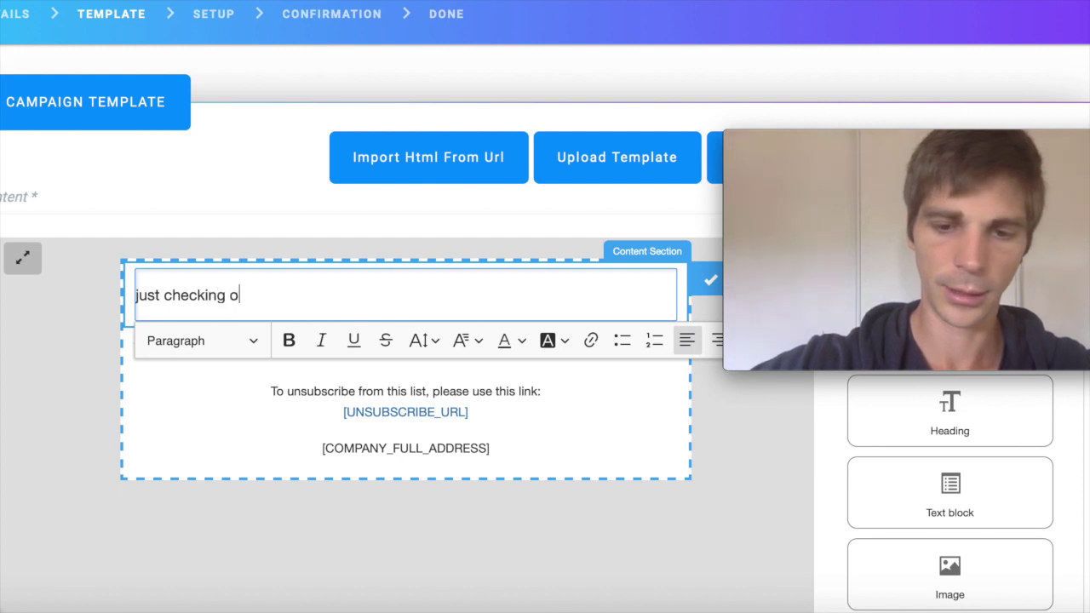
{"action": "type", "text": "ut how "}
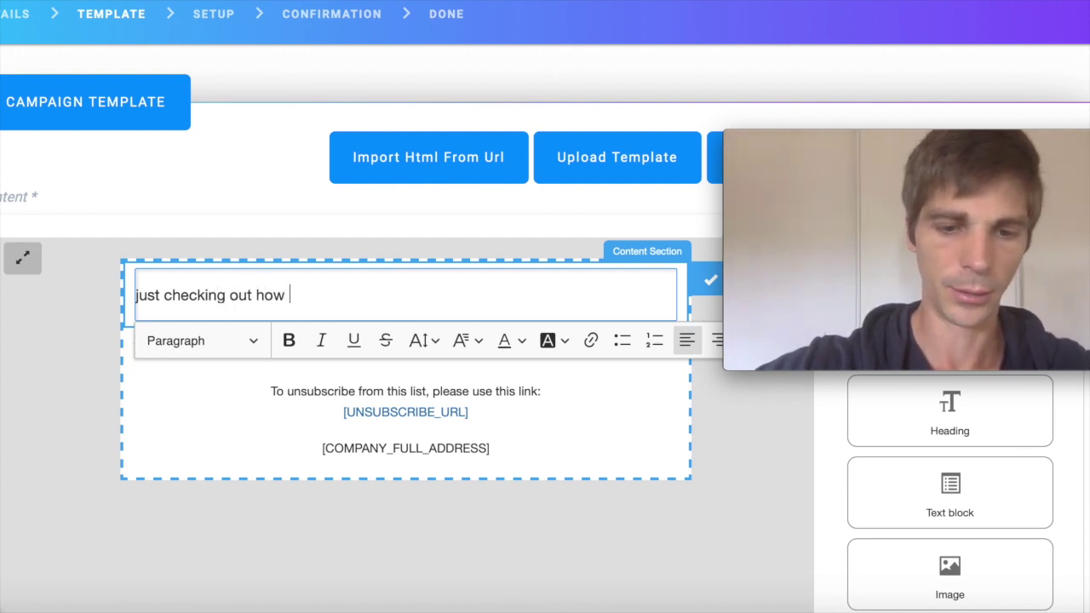
{"action": "type", "text": "you'r"}
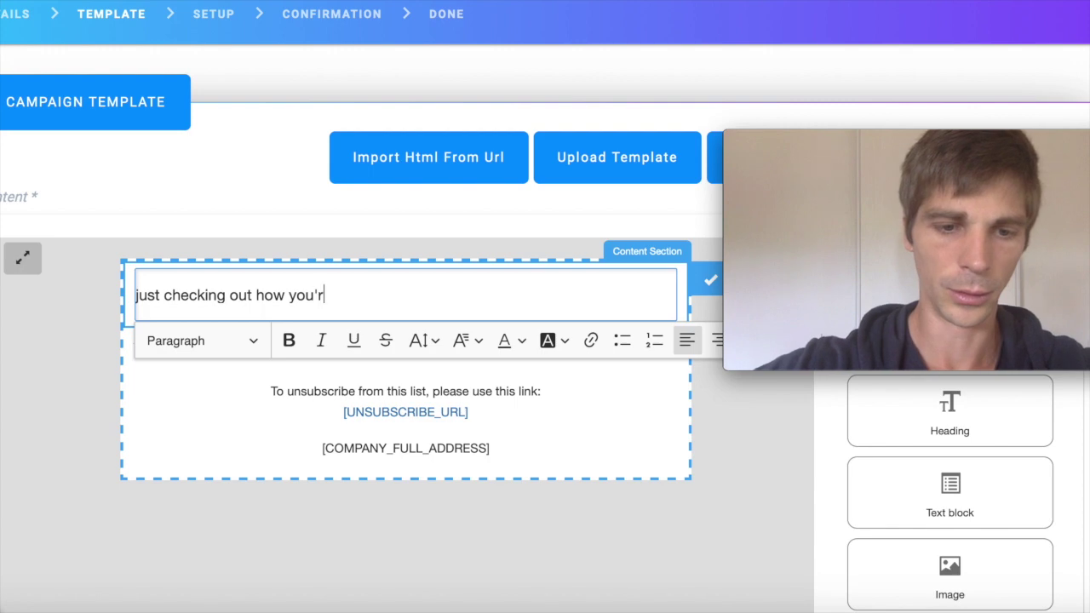
{"action": "type", "text": "e going "}
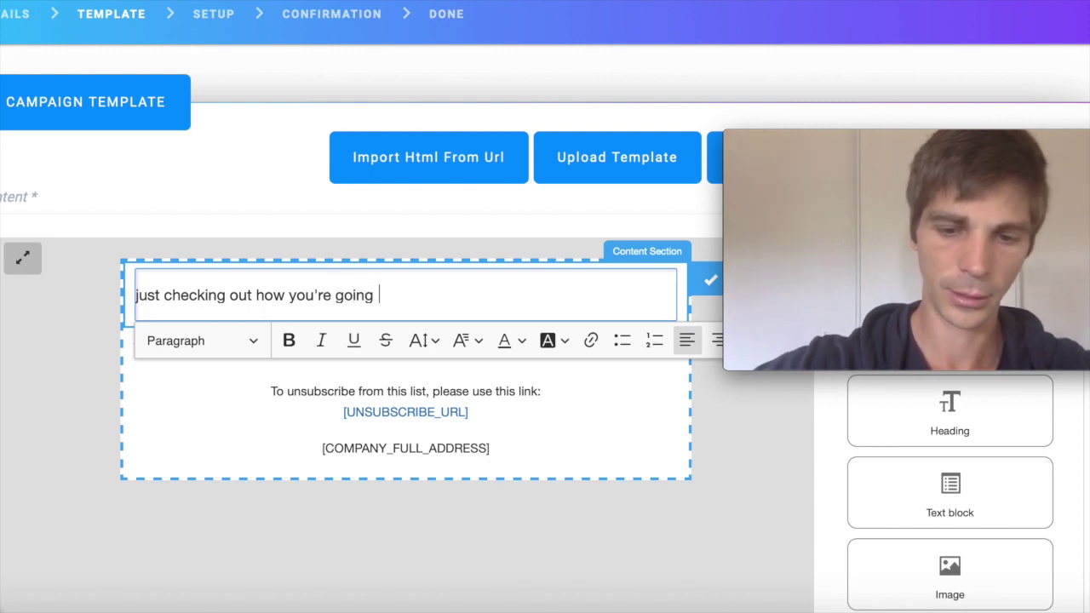
{"action": "type", "text": "?"}
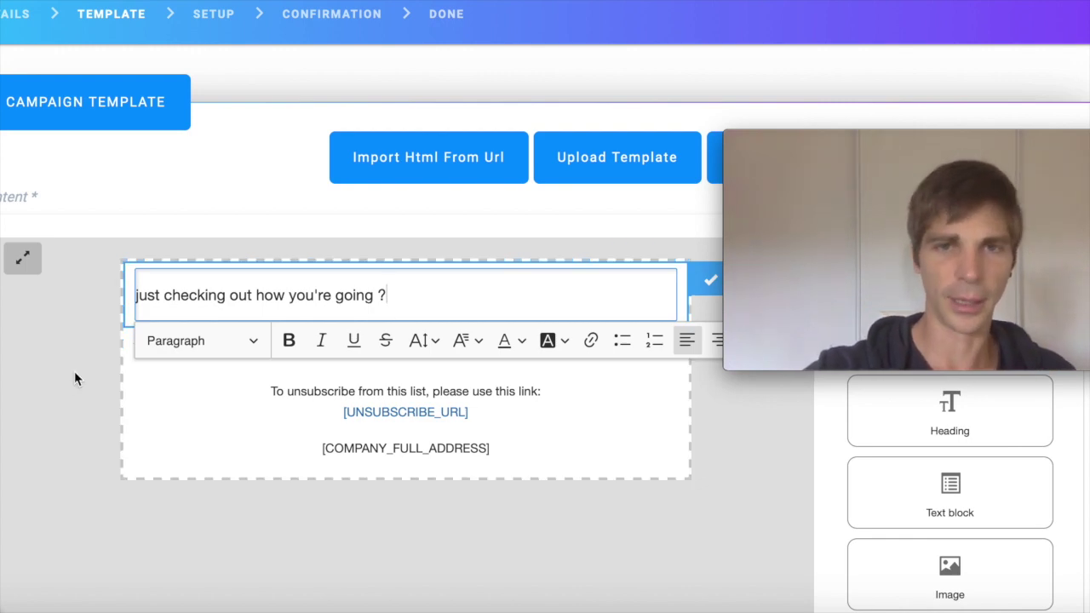
{"action": "scroll", "coordinate": [74, 372], "scroll_direction": "down", "scroll_amount": 10}
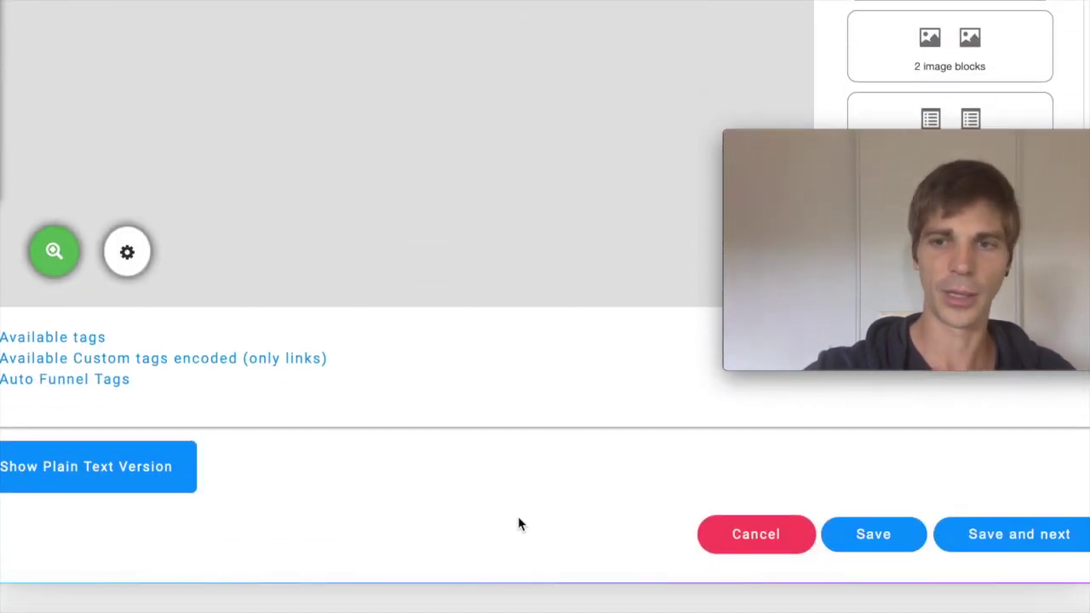
- Save the email template and continue to the campaign Setup step
{"action": "left_click", "coordinate": [1005, 541]}
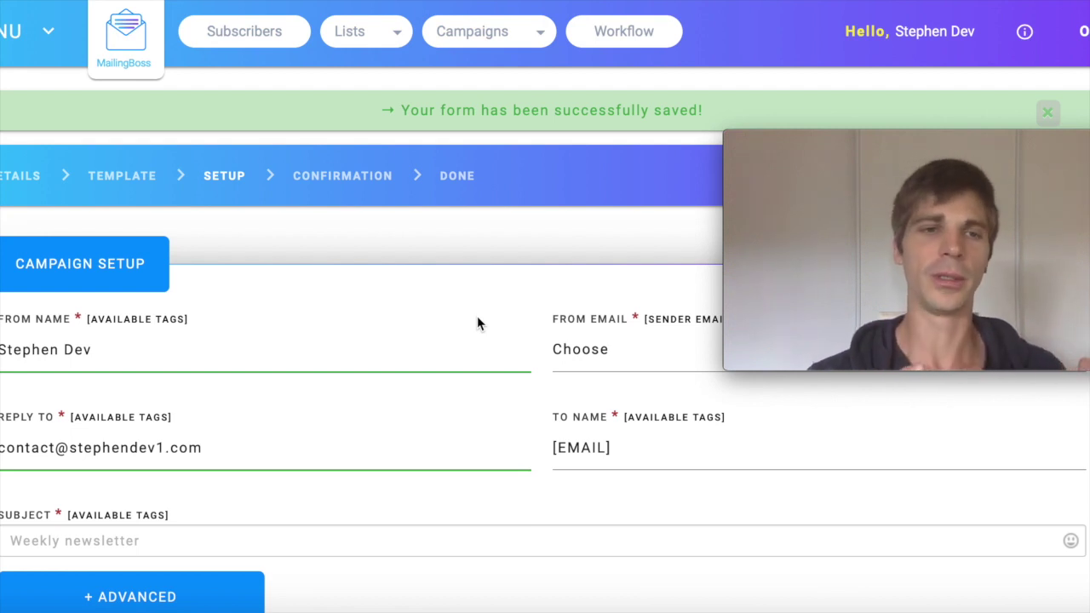
{"action": "mouse_move", "coordinate": [22, 358]}
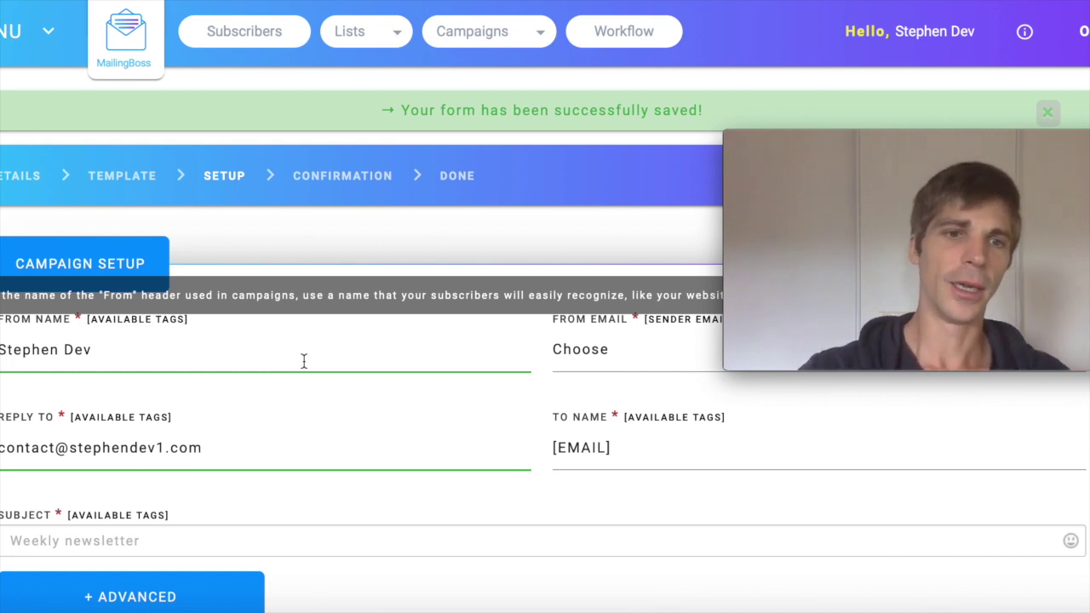
{"action": "mouse_move", "coordinate": [256, 452]}
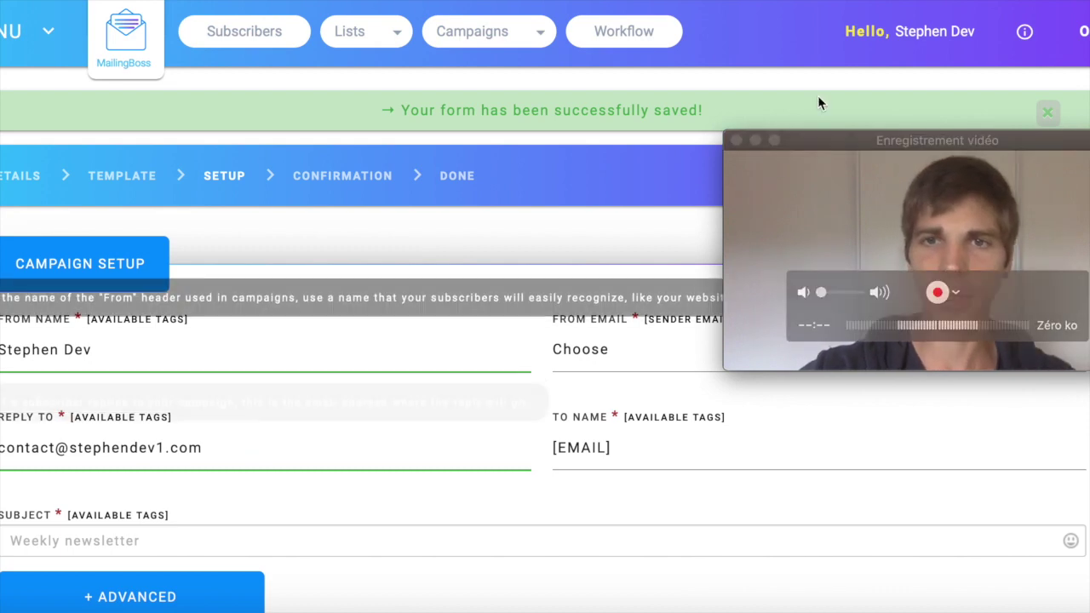
- Set the From Email to the account's own contact address
{"action": "left_click_drag", "start_coordinate": [857, 139], "coordinate": [852, 51]}
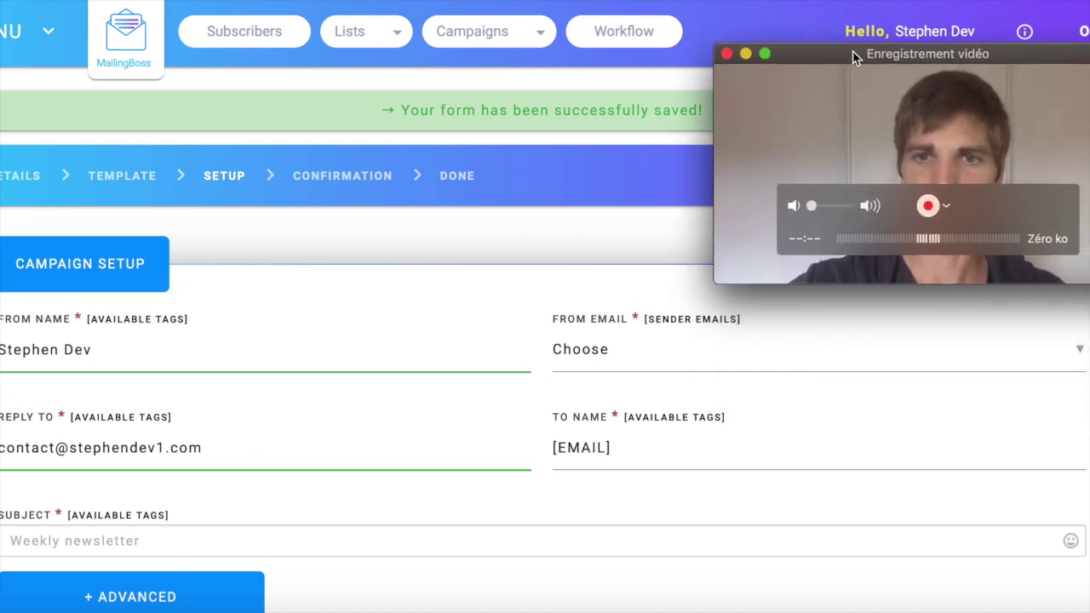
{"action": "left_click", "coordinate": [1080, 353]}
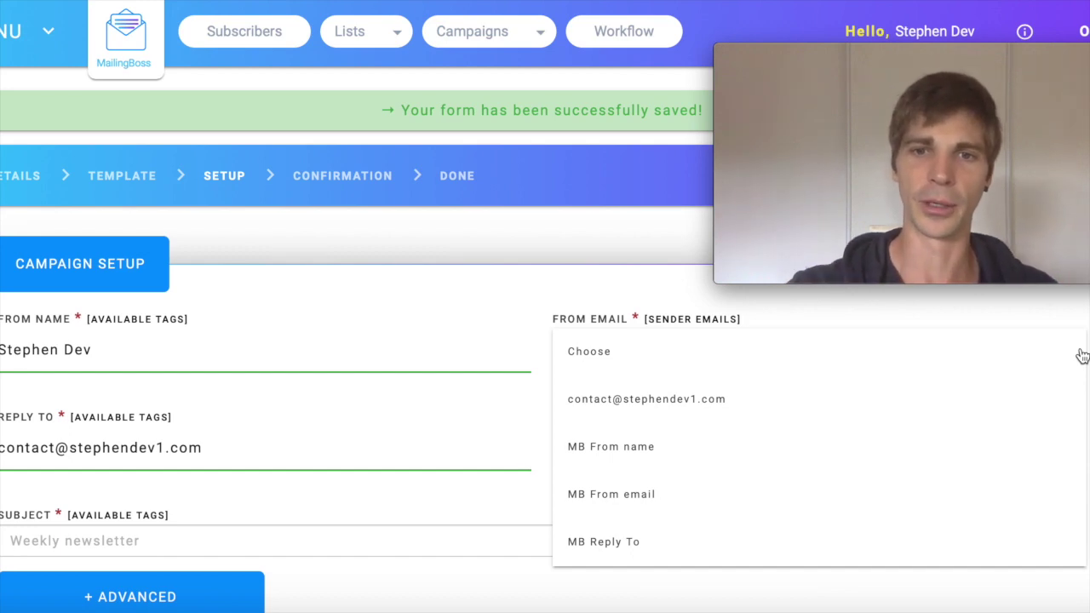
{"action": "left_click", "coordinate": [718, 400]}
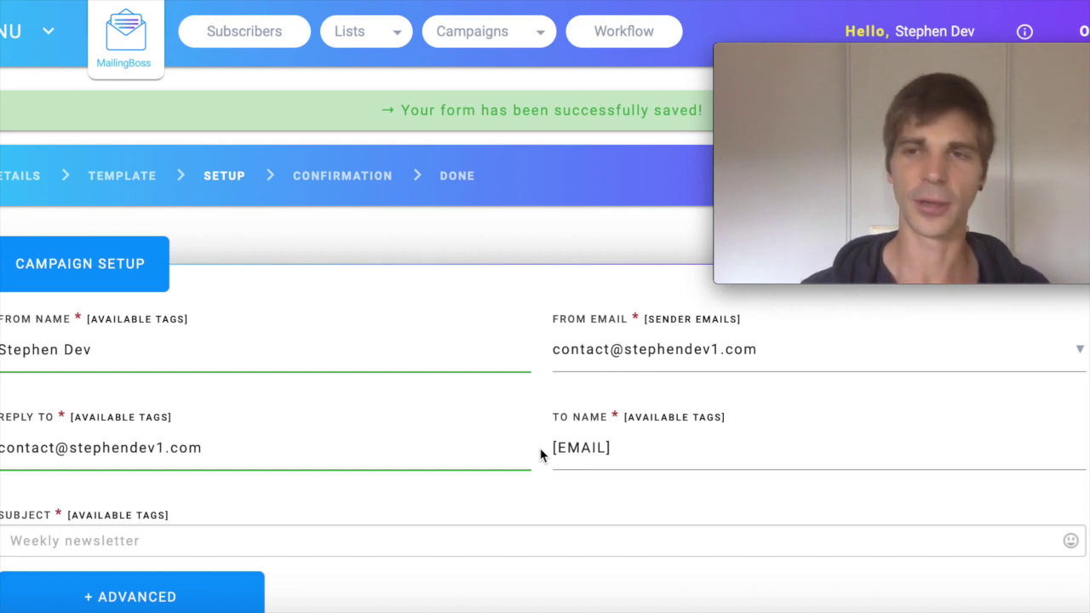
- Enter the subject line 'just checking out how you're going ?'
{"action": "scroll", "coordinate": [540, 448], "scroll_direction": "down", "scroll_amount": 3}
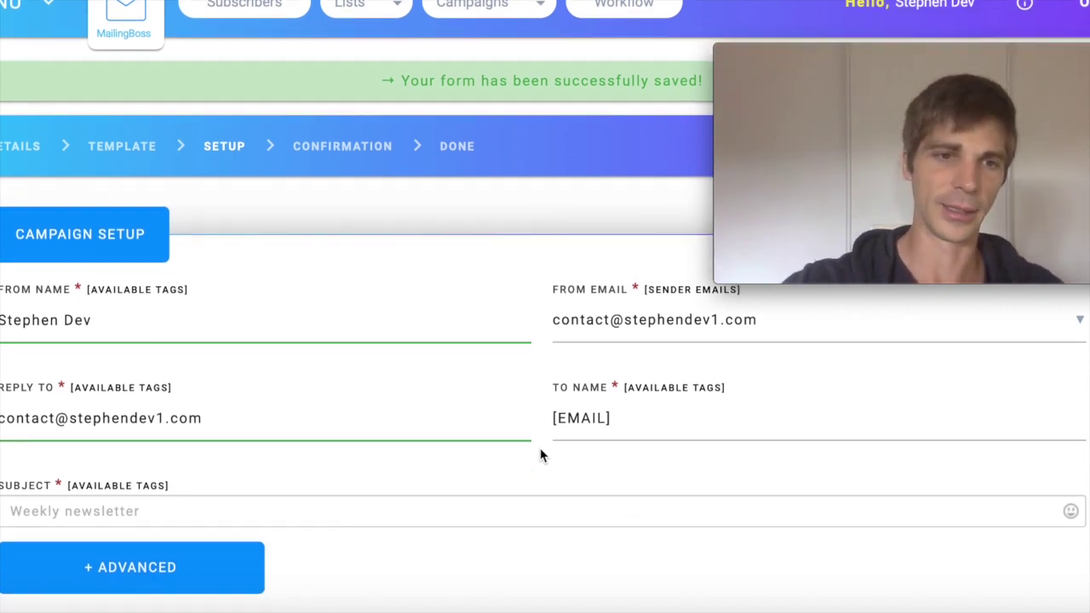
{"action": "left_click", "coordinate": [291, 427]}
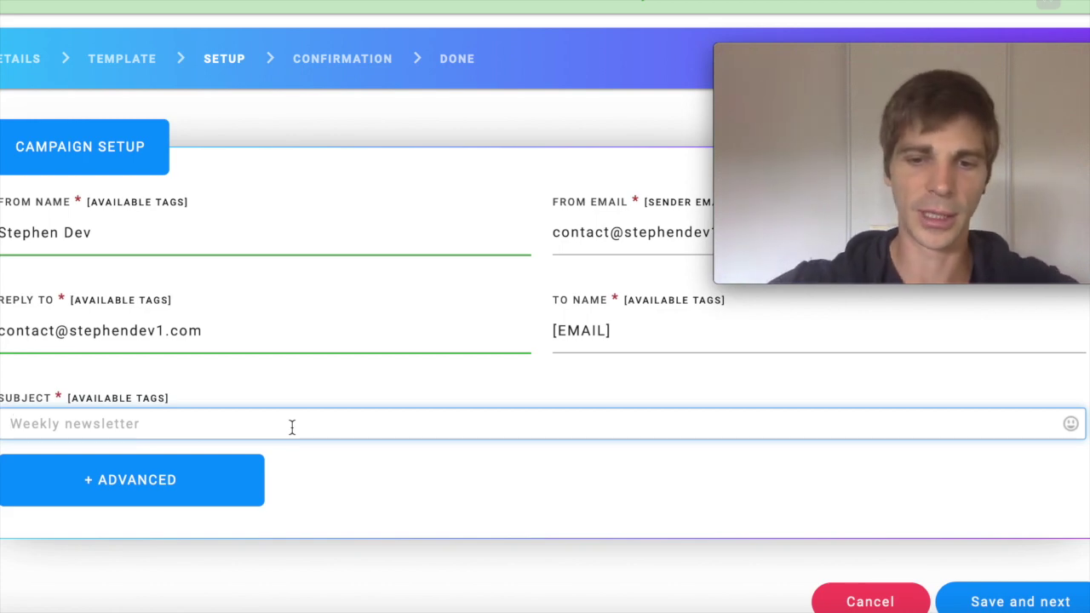
{"action": "type", "text": "just "}
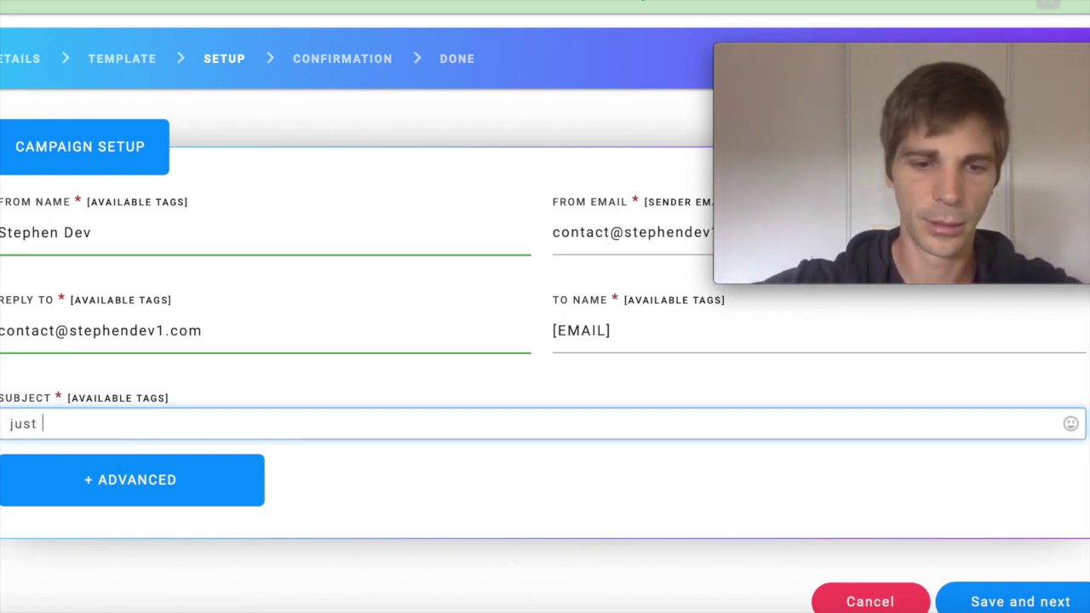
{"action": "type", "text": "che"}
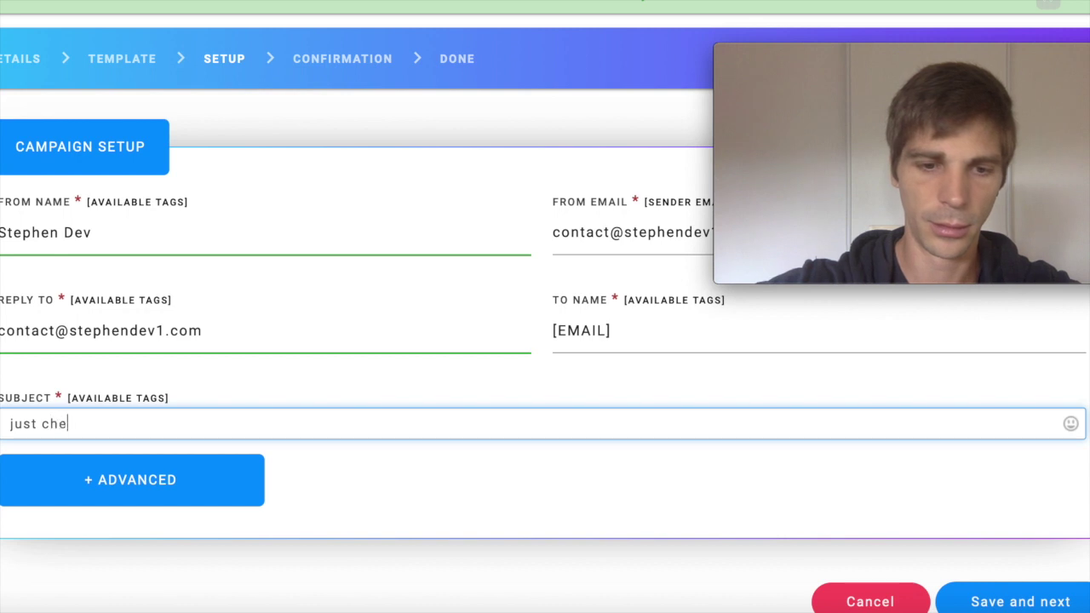
{"action": "type", "text": "cking o"}
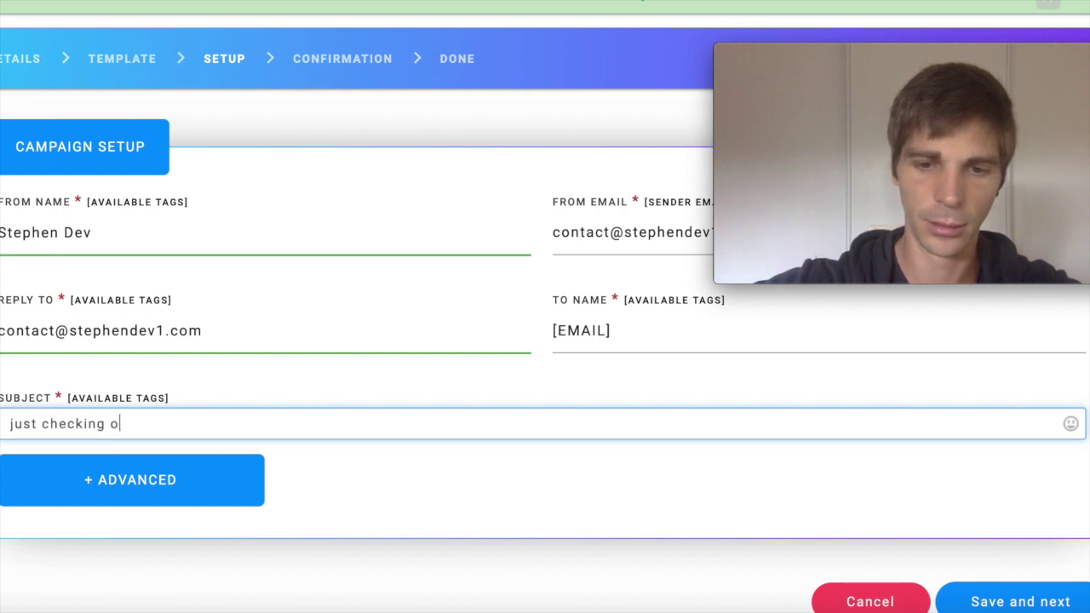
{"action": "type", "text": "ut how "}
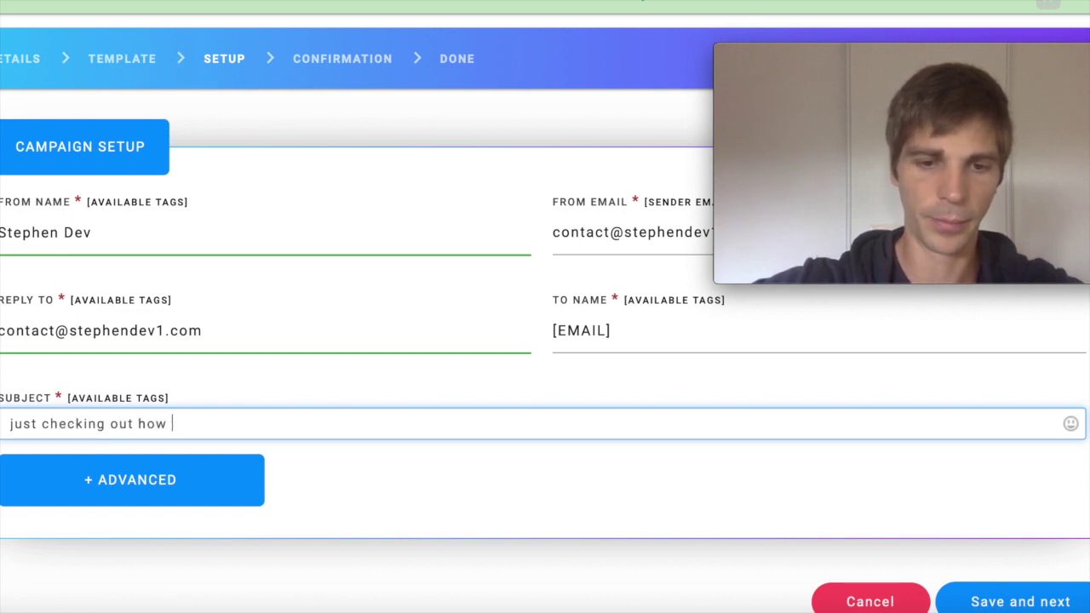
{"action": "type", "text": "you're g"}
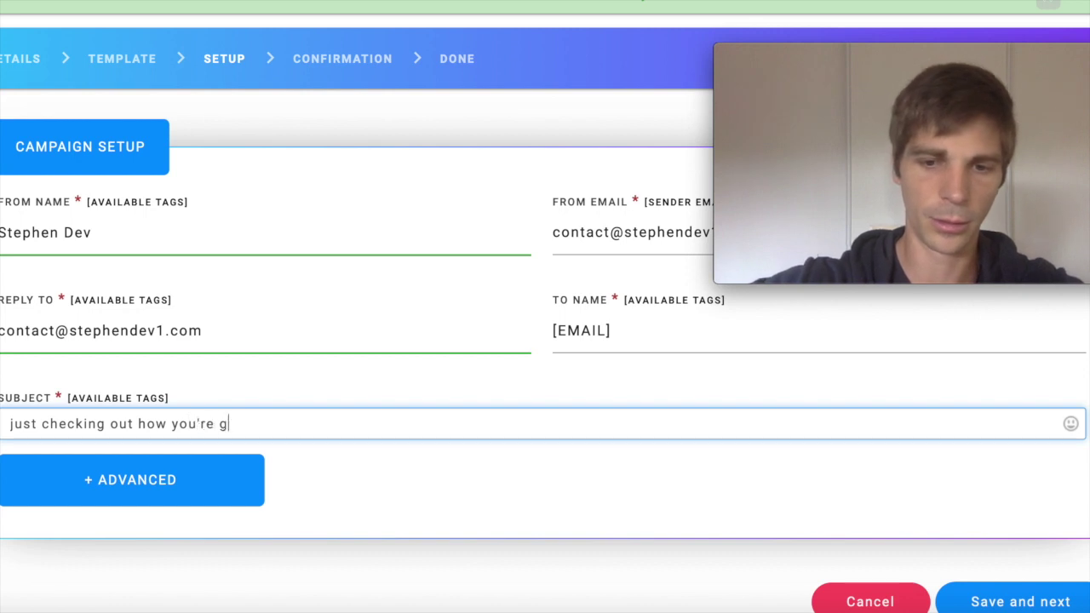
{"action": "type", "text": "oing ?"}
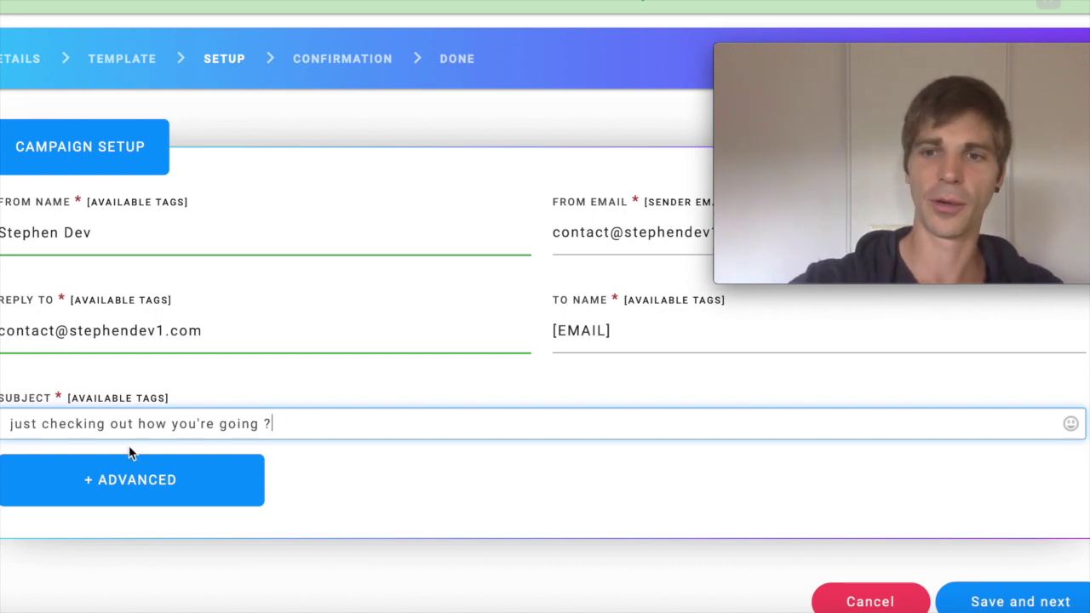
{"action": "scroll", "coordinate": [501, 481], "scroll_direction": "down", "scroll_amount": 1}
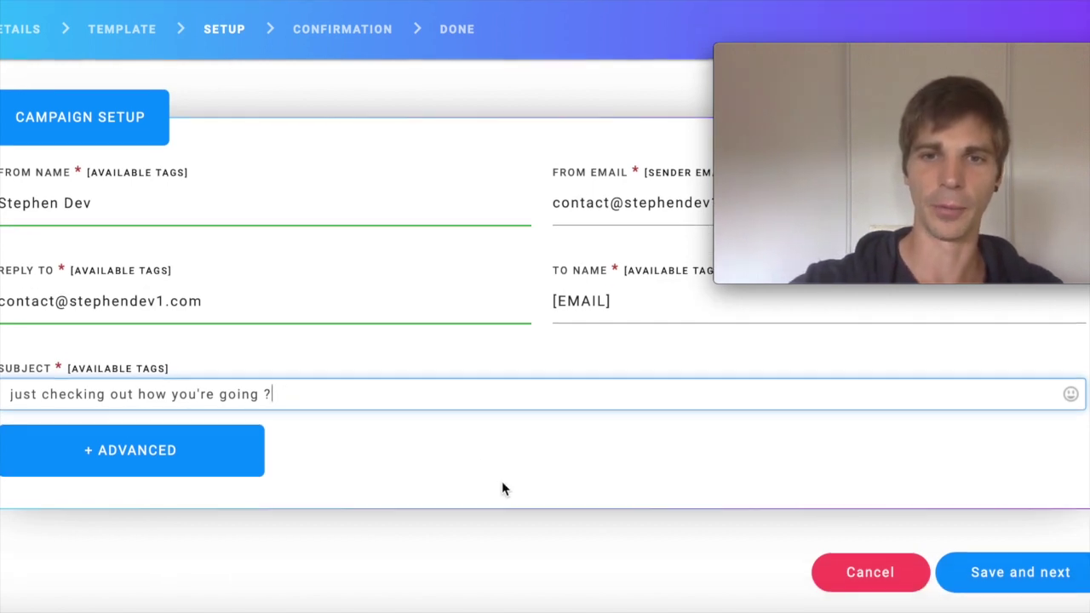
- Save the setup and schedule sending for 10/15/19 at 3:00 PM
{"action": "left_click", "coordinate": [1034, 585]}
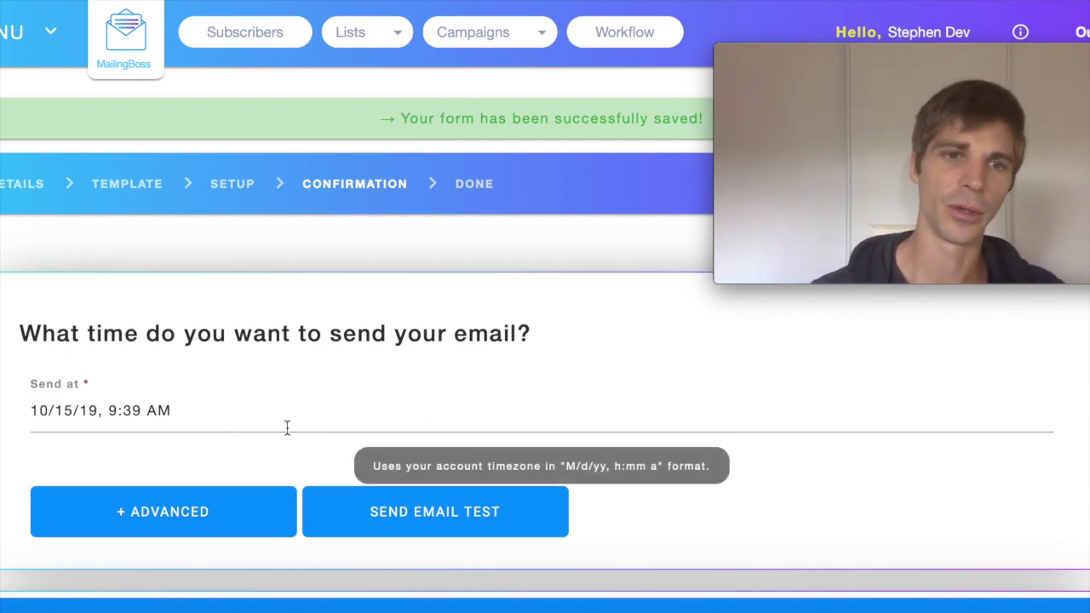
{"action": "left_click", "coordinate": [188, 419]}
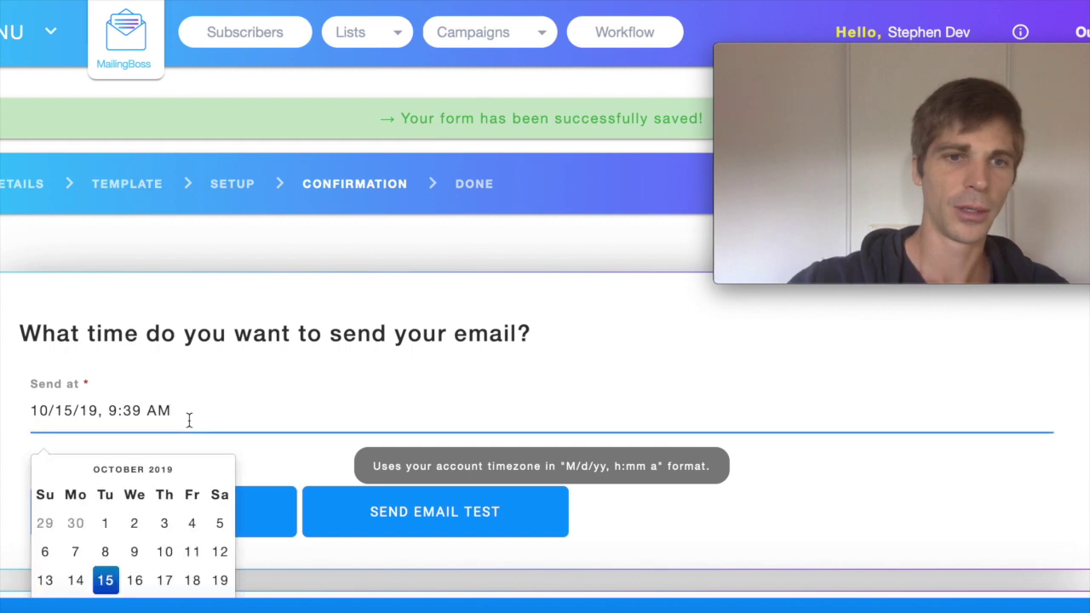
{"action": "scroll", "coordinate": [189, 419], "scroll_direction": "down", "scroll_amount": 2}
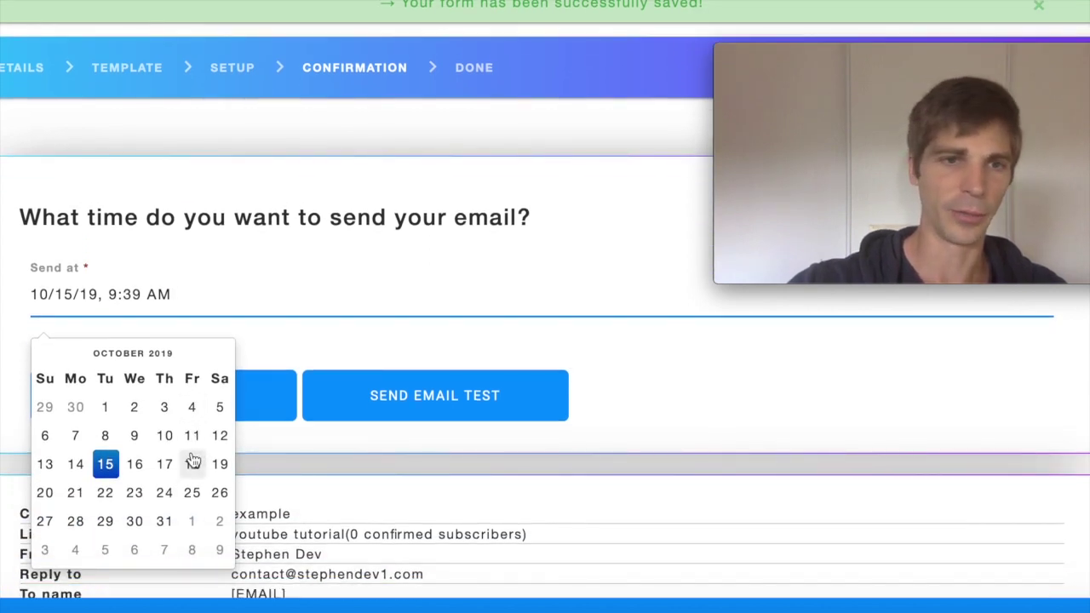
{"action": "left_click", "coordinate": [109, 464]}
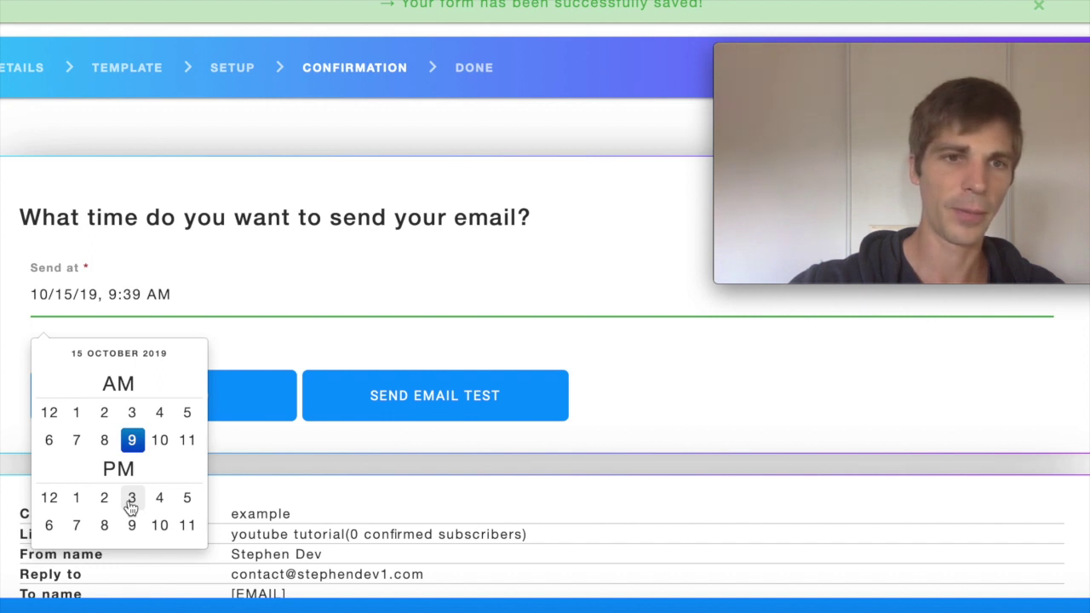
{"action": "left_click", "coordinate": [132, 502]}
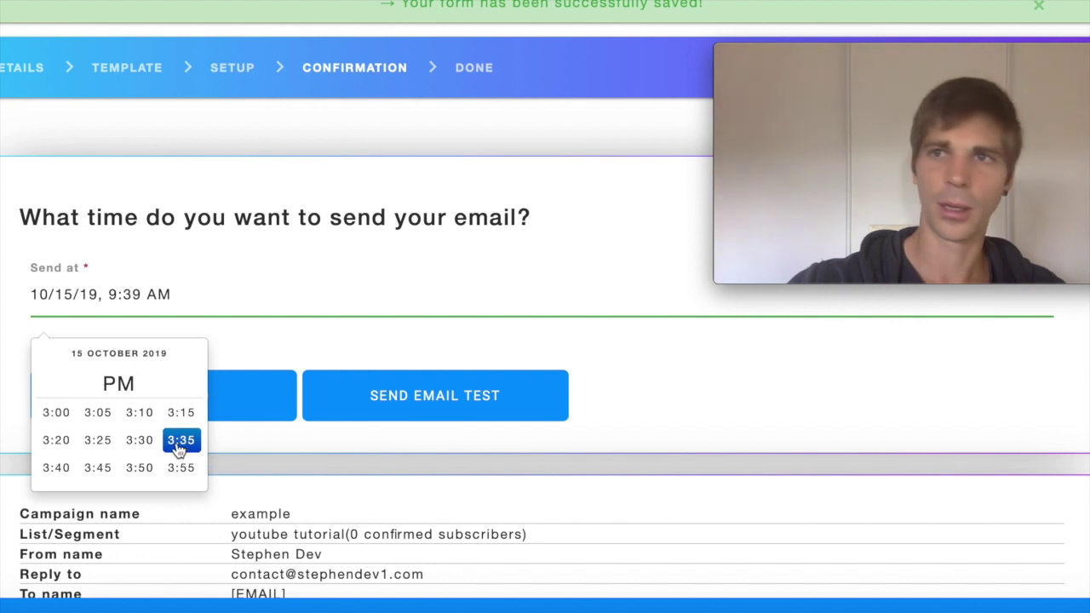
{"action": "left_click", "coordinate": [56, 416]}
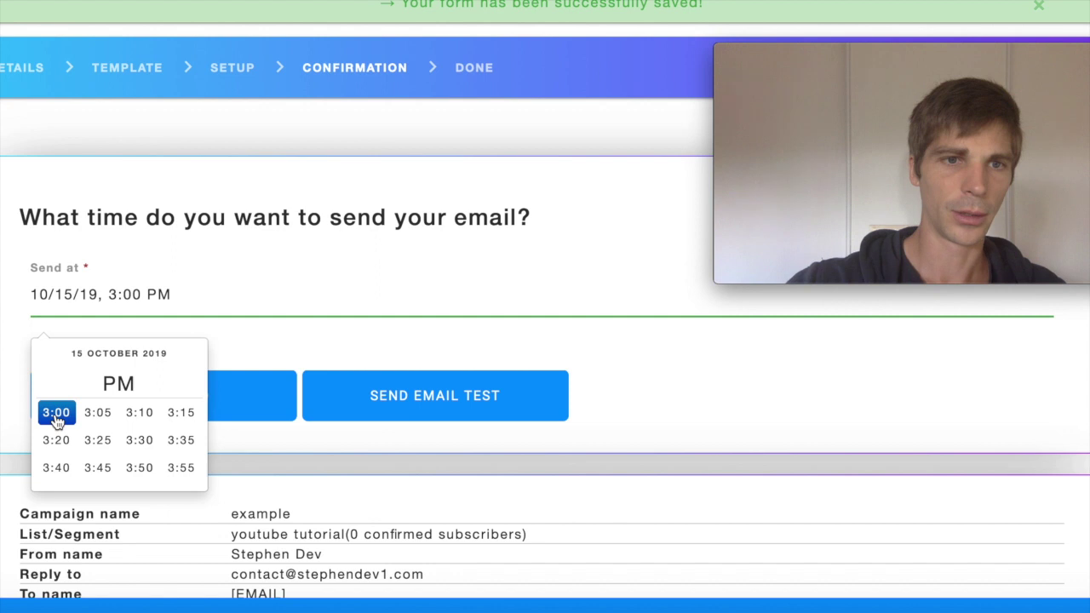
{"action": "left_click", "coordinate": [766, 411]}
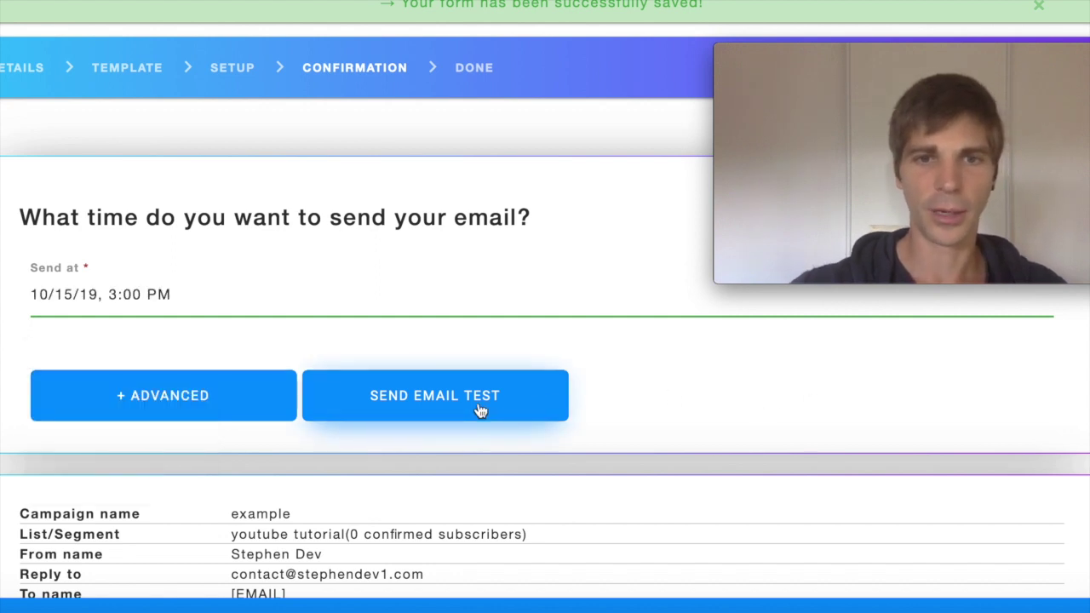
- Send a test email of the campaign to the account's contact address
{"action": "left_click", "coordinate": [446, 400]}
{"action": "left_click", "coordinate": [484, 321]}
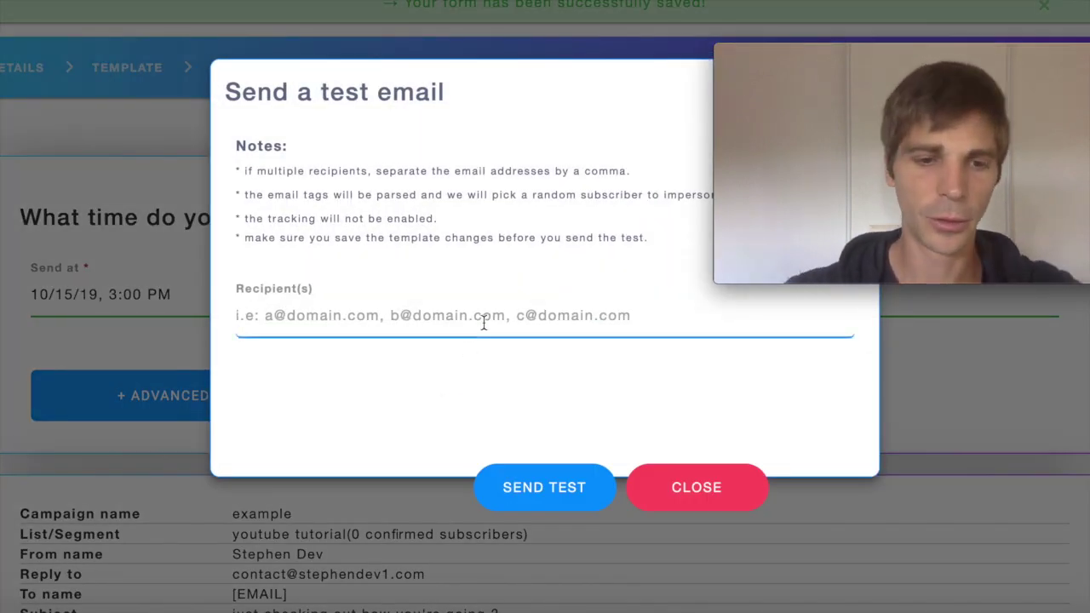
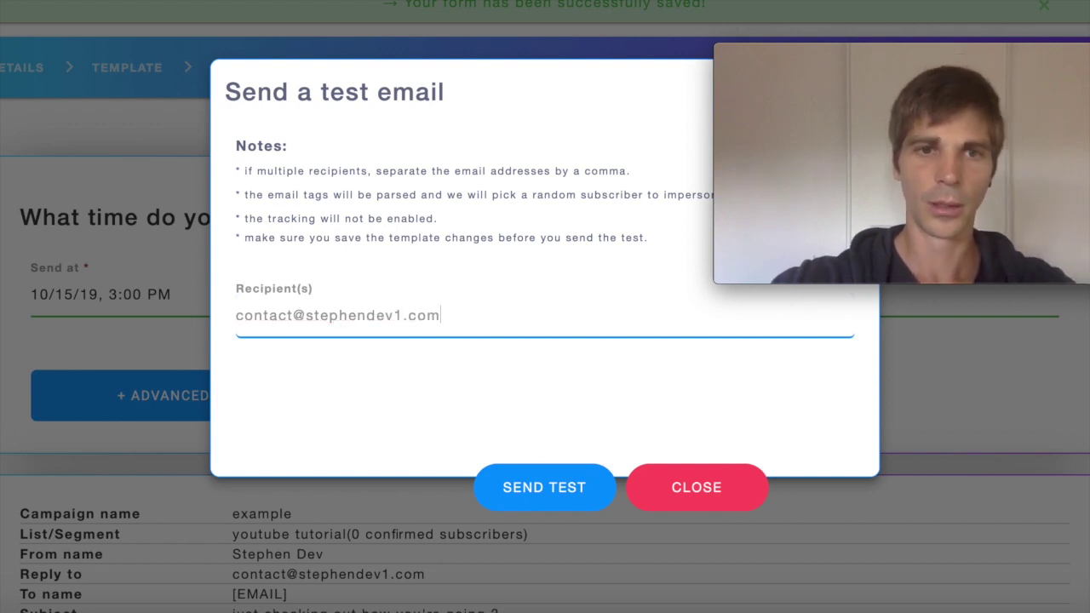
{"action": "left_click", "coordinate": [550, 485]}
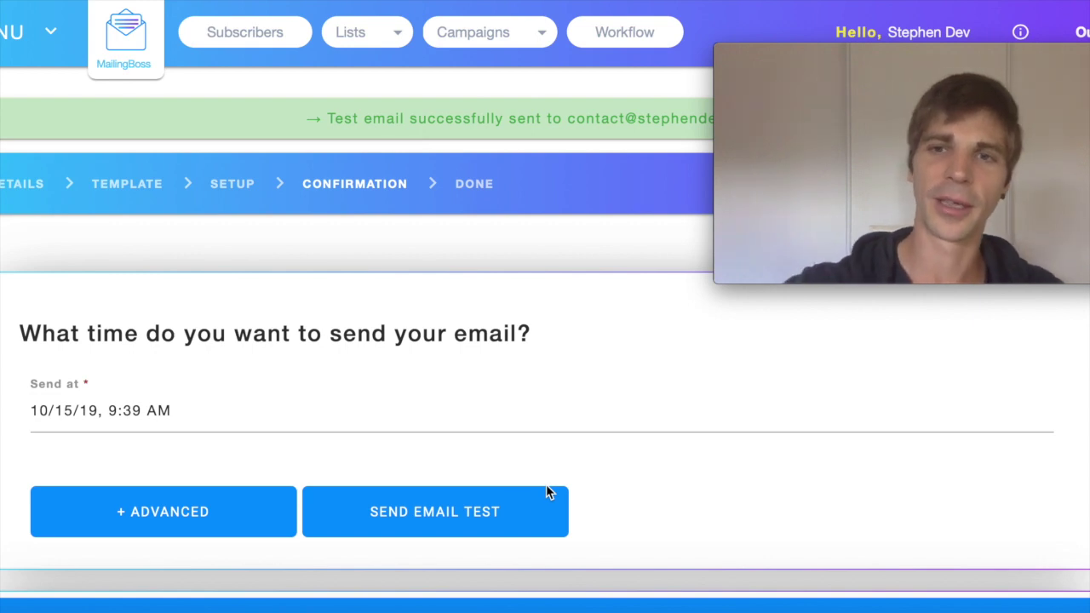
- Review the campaign summary, then save and activate the 'example' campaign
{"action": "scroll", "coordinate": [744, 365], "scroll_direction": "down", "scroll_amount": 2}
{"action": "scroll", "coordinate": [745, 365], "scroll_direction": "down", "scroll_amount": 2}
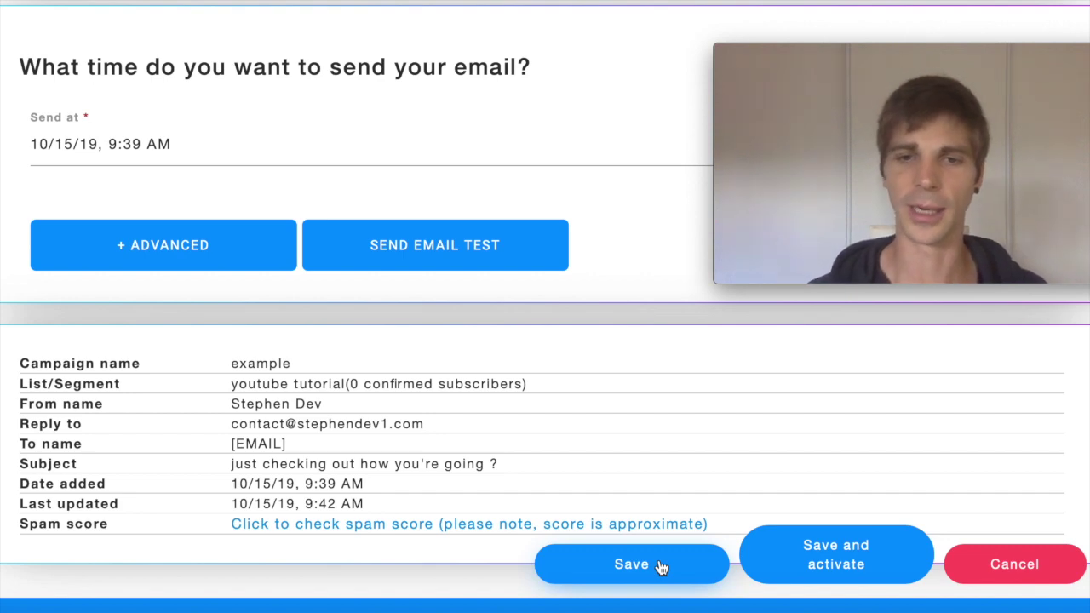
{"action": "left_click", "coordinate": [831, 559]}
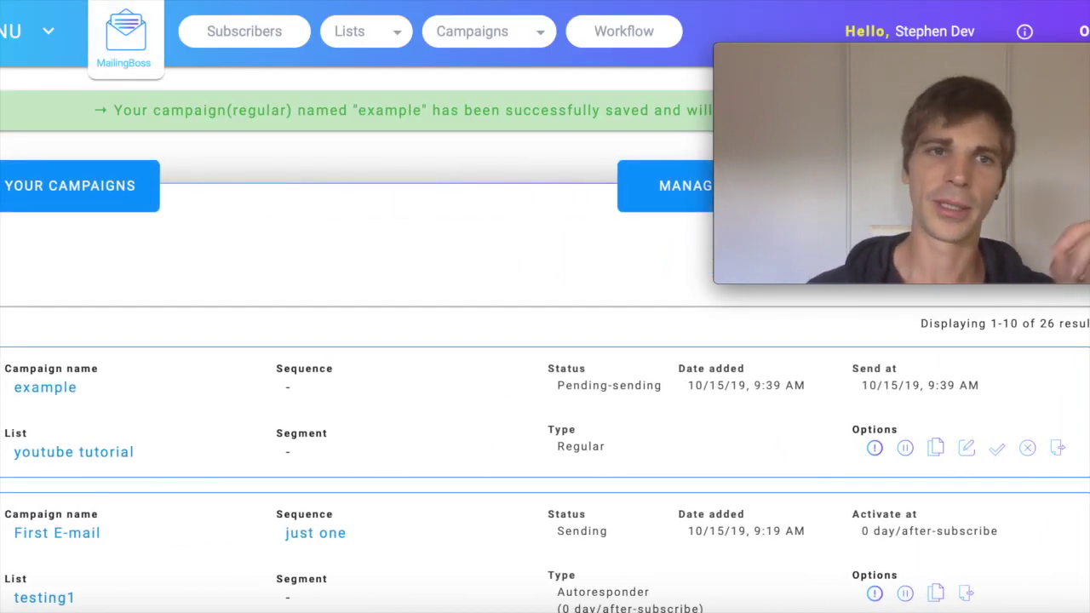
- Scroll the campaign list to confirm 'example' shows Pending-sending for the youtube tutorial list
{"action": "mouse_move", "coordinate": [1041, 147]}
{"action": "left_click_drag", "start_coordinate": [920, 59], "coordinate": [854, 260]}
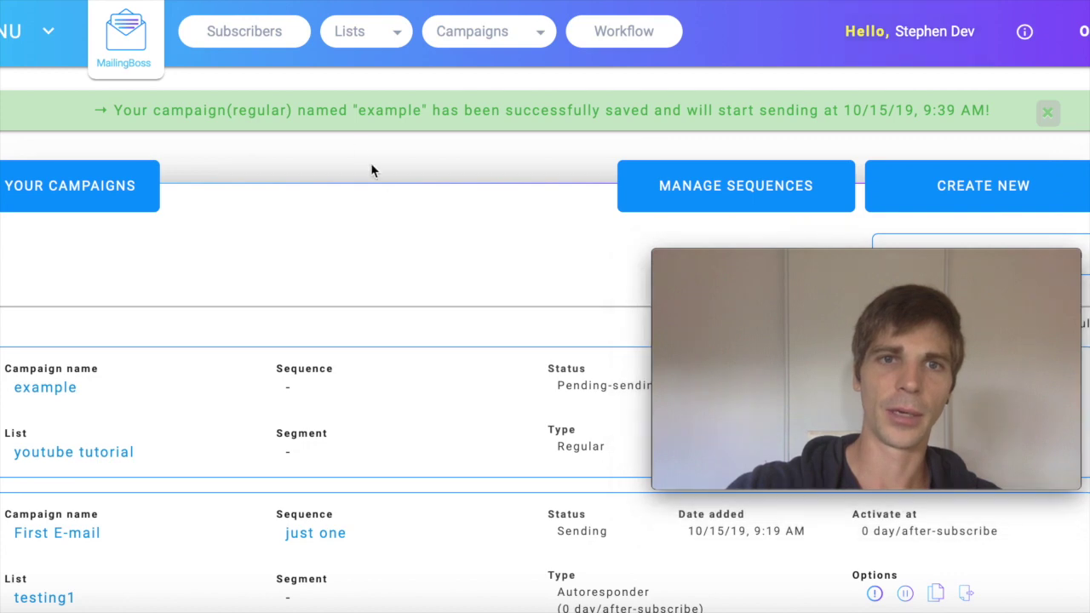